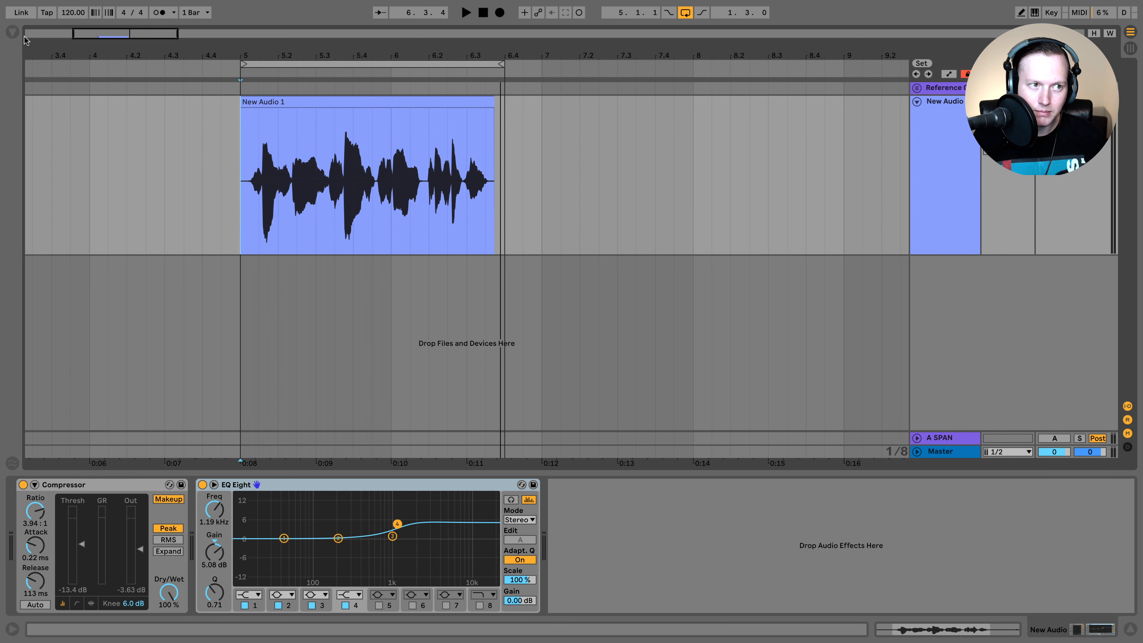
Add Multiband Dynamics after EQ Eight and deactivate its low and high bands
left_click(14, 34)
left_click_drag(172, 78, 659, 549)
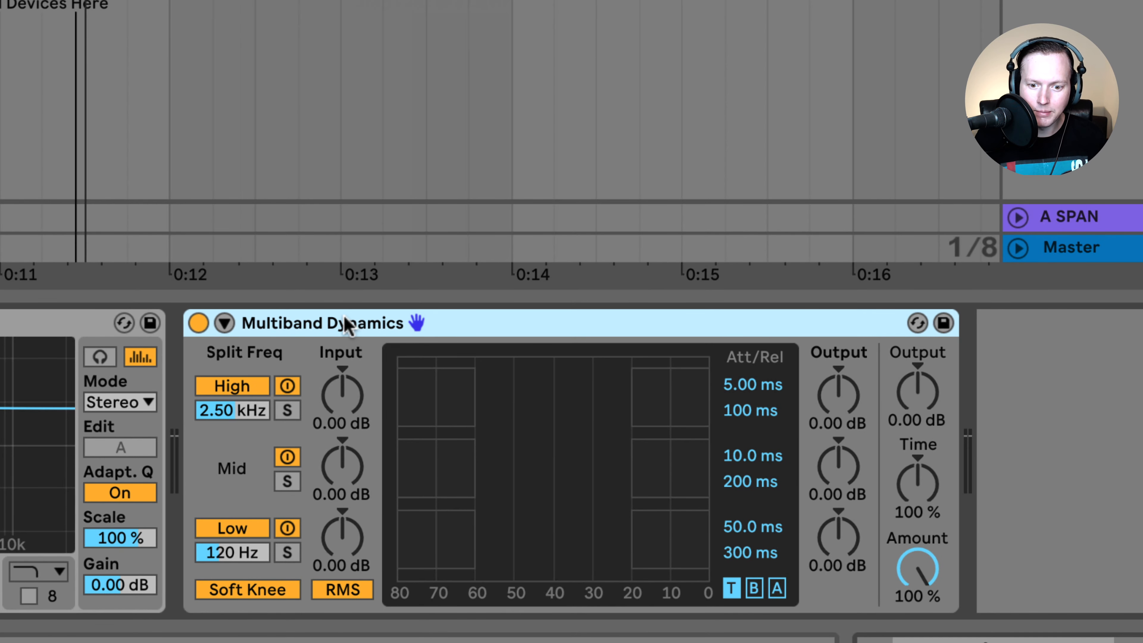
left_click(288, 528)
left_click(287, 386)
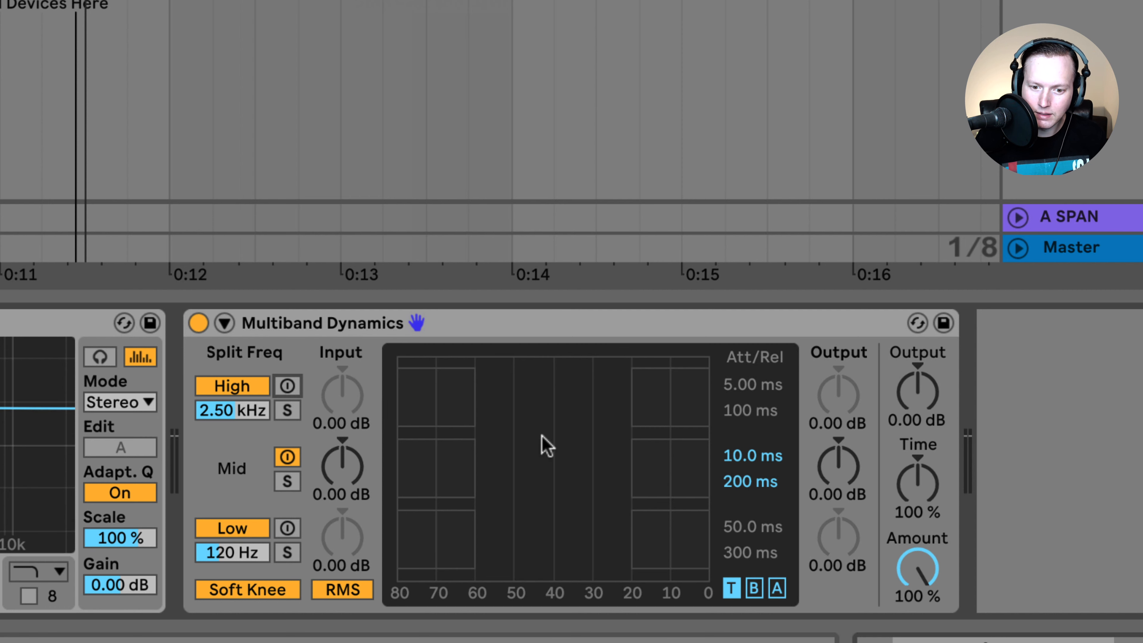
Solo the mid band during playback and set its range from 3.00 kHz to 11.4 kHz
left_click(288, 481)
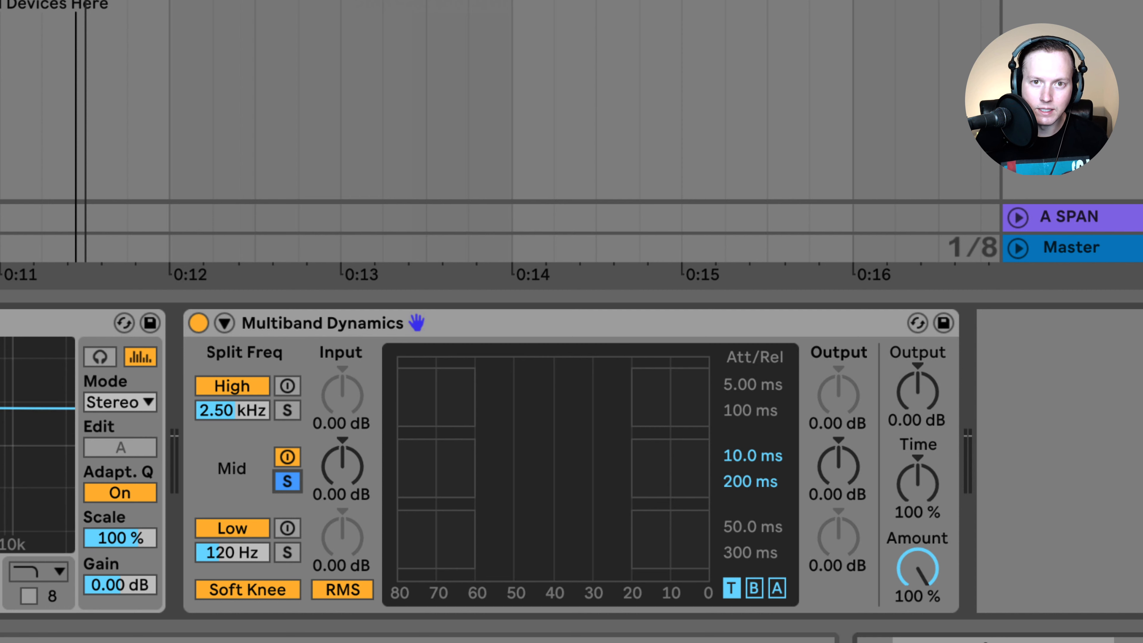
key("space")
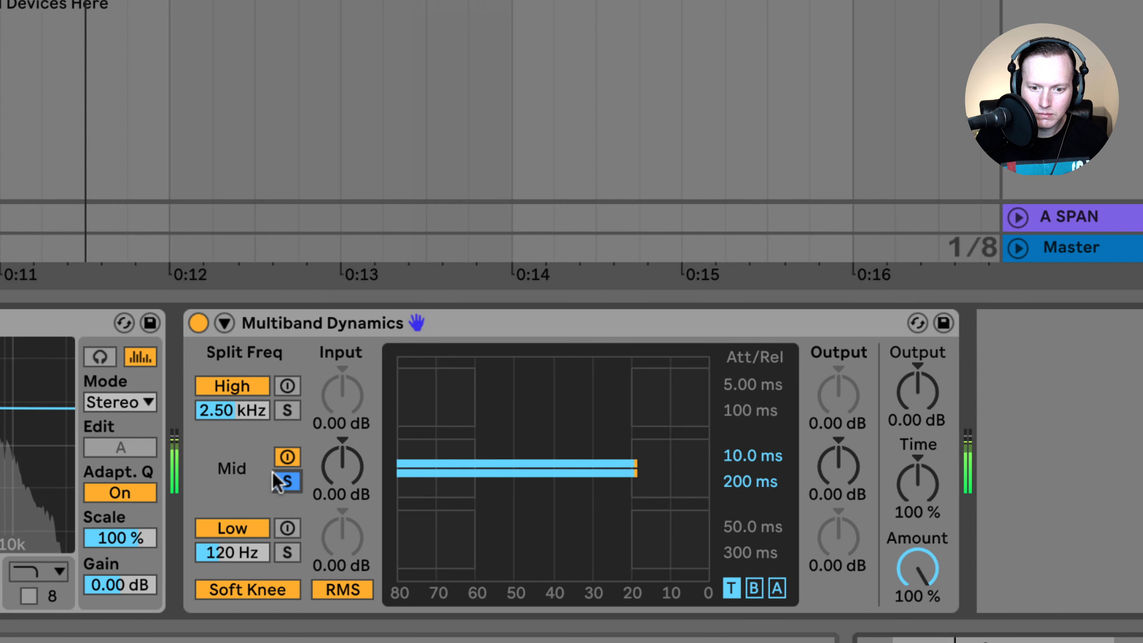
mouse_move(240, 551)
left_mouse_down()
mouse_move(240, 536)
mouse_move(247, 544)
left_mouse_up()
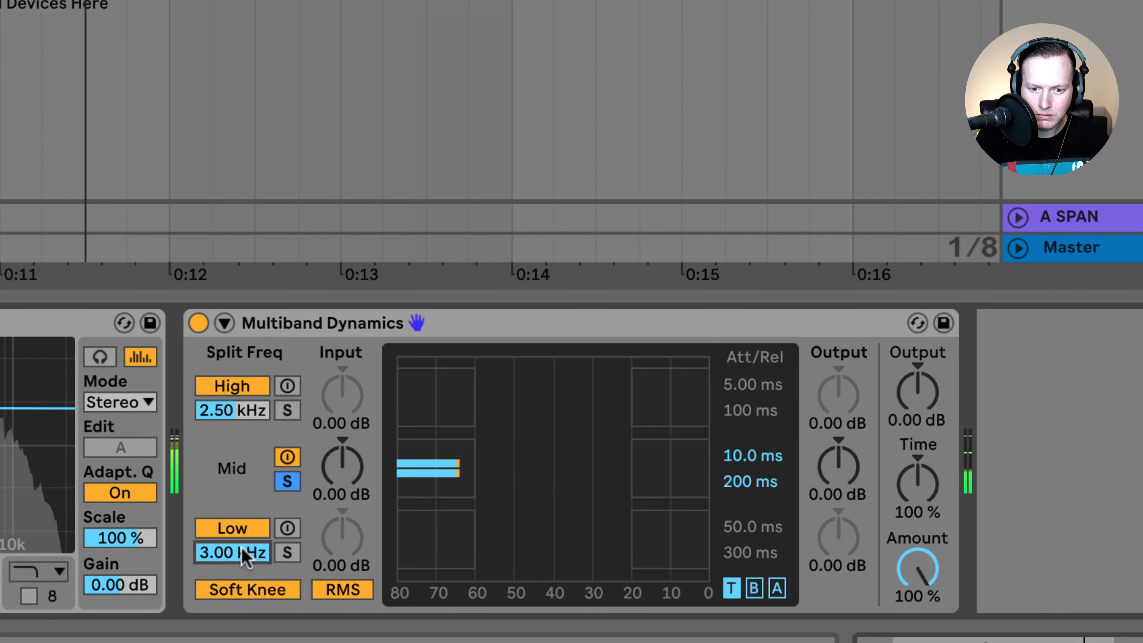
mouse_move(235, 408)
left_mouse_down()
mouse_move(243, 415)
mouse_move(229, 409)
mouse_move(229, 388)
mouse_move(232, 420)
mouse_move(244, 416)
left_mouse_up()
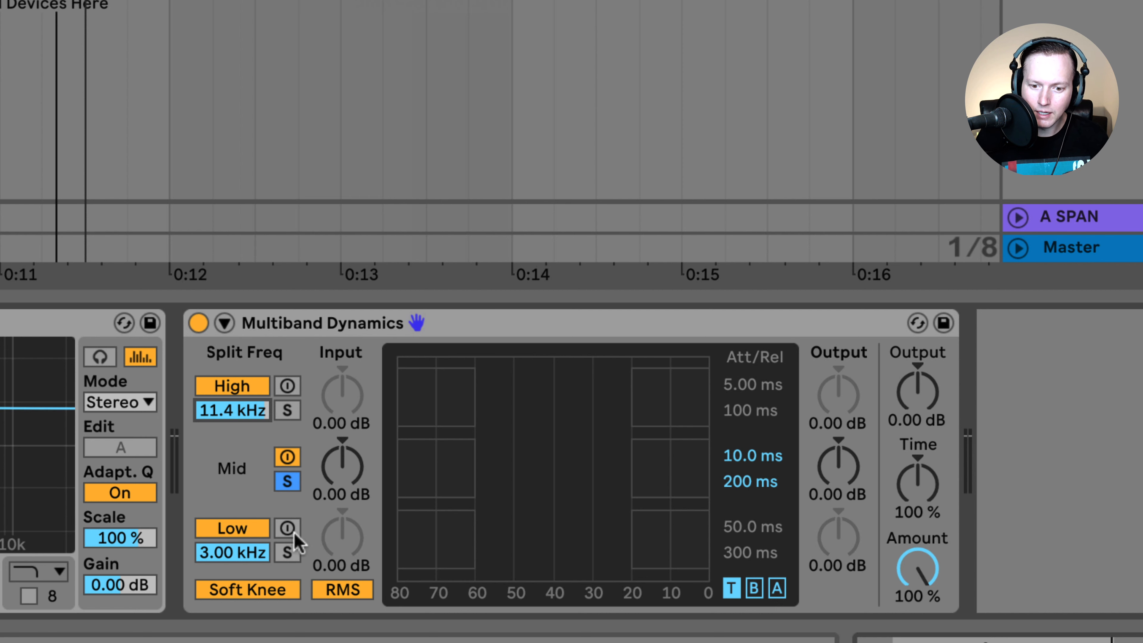
Switch Multiband Dynamics from RMS to Peak level detection
left_click(350, 591)
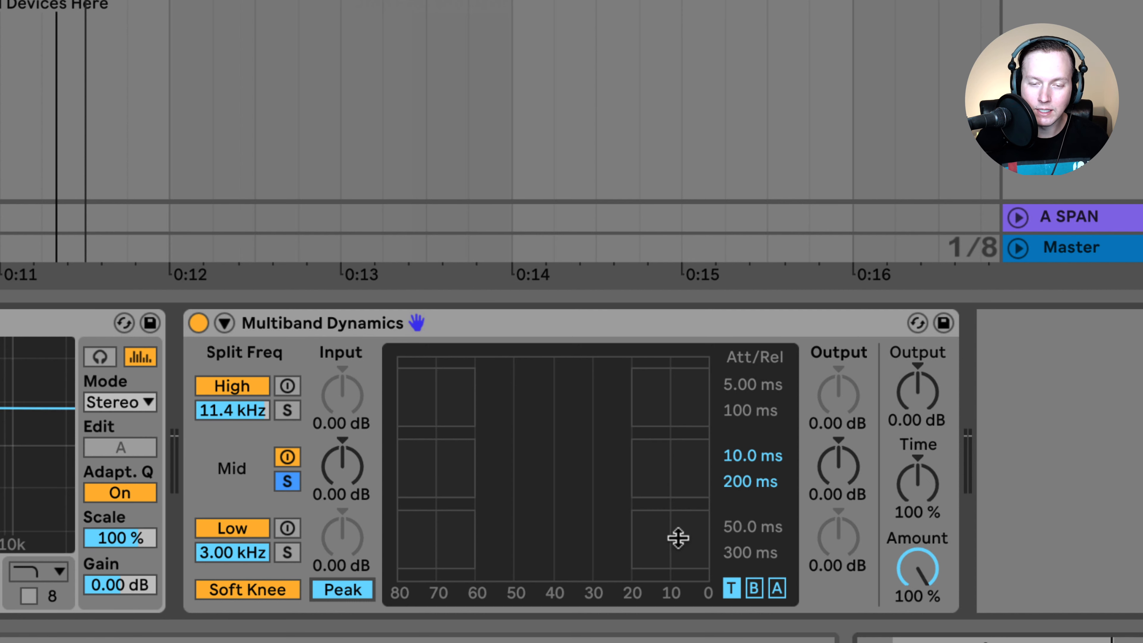
left_click(344, 591)
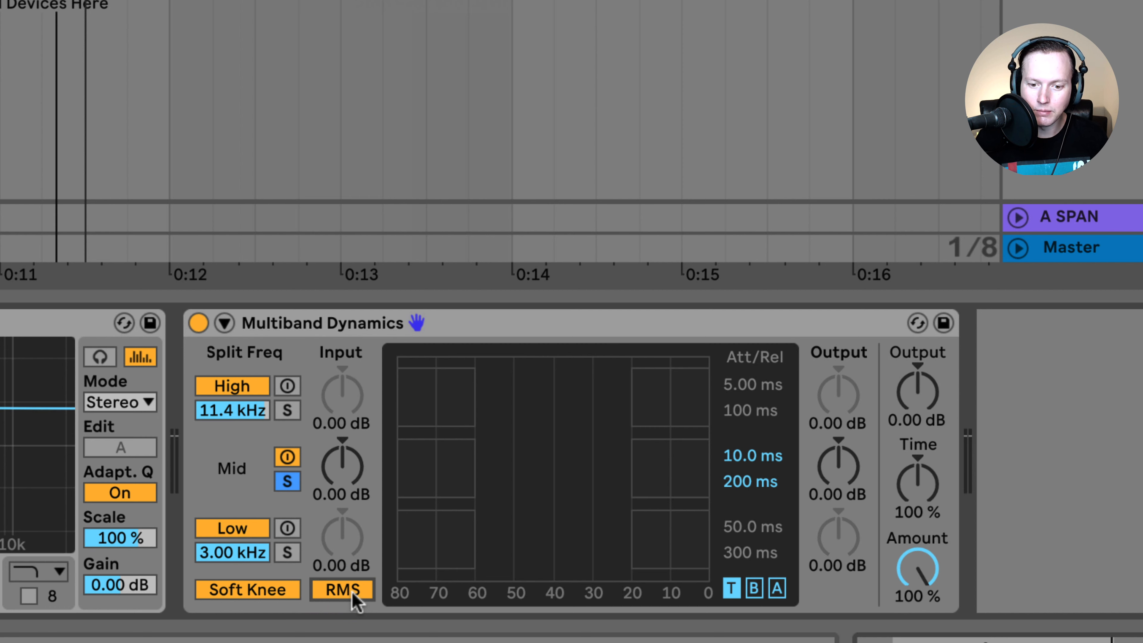
left_click(353, 593)
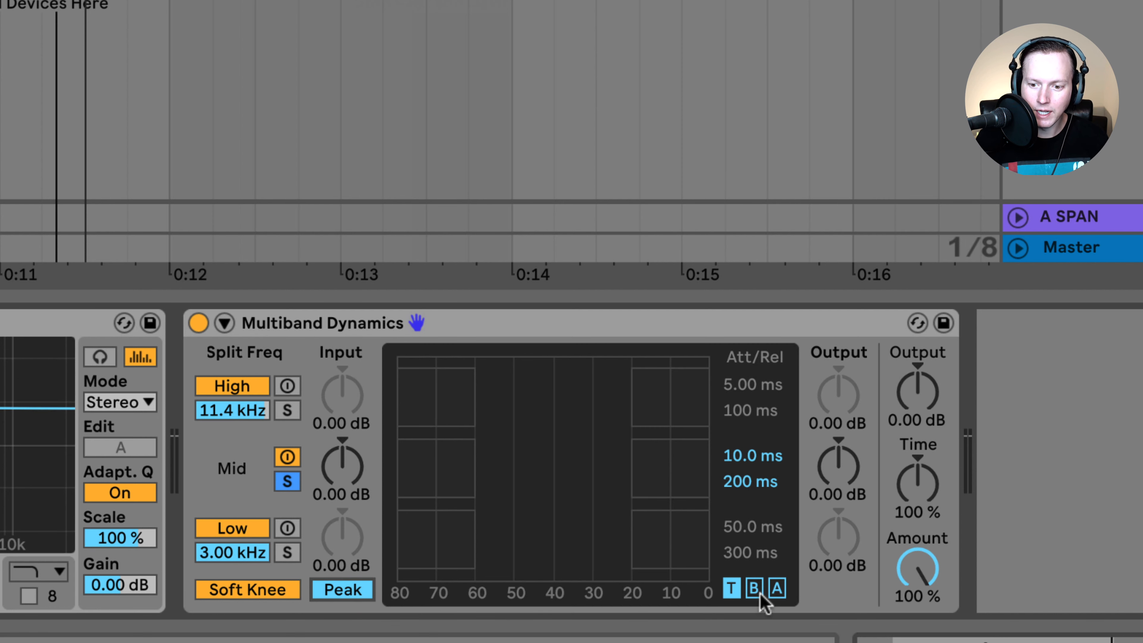
Set the mid band's Above ratio to 1:Inf and its threshold to -35.6 dB
left_click(777, 589)
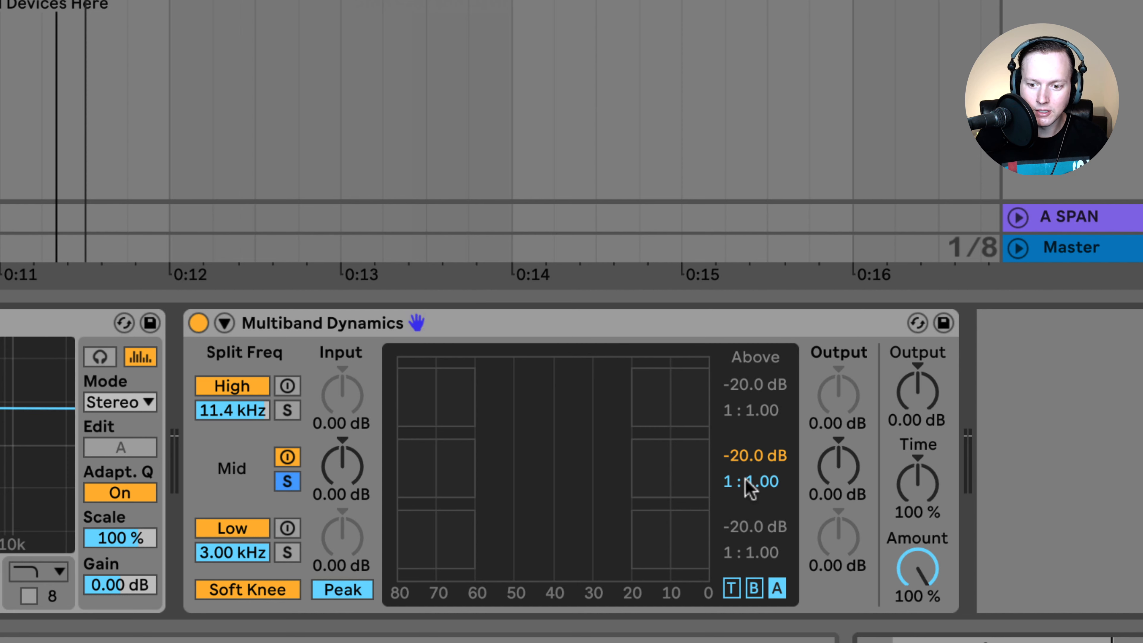
left_click_drag(751, 481, 751, 468)
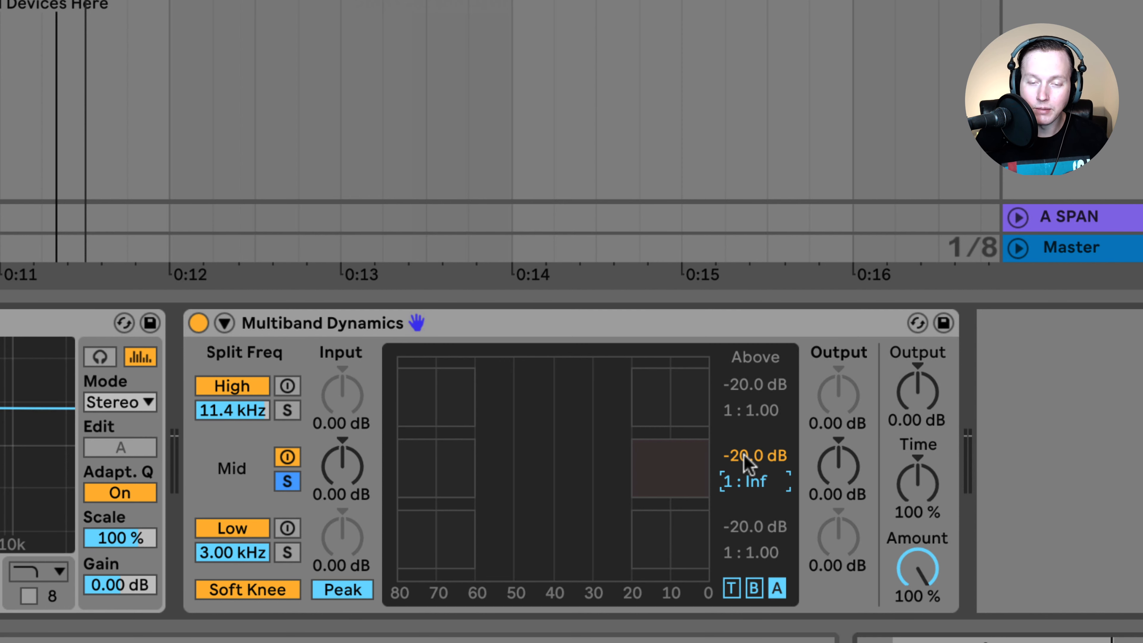
left_click_drag(745, 460, 745, 496)
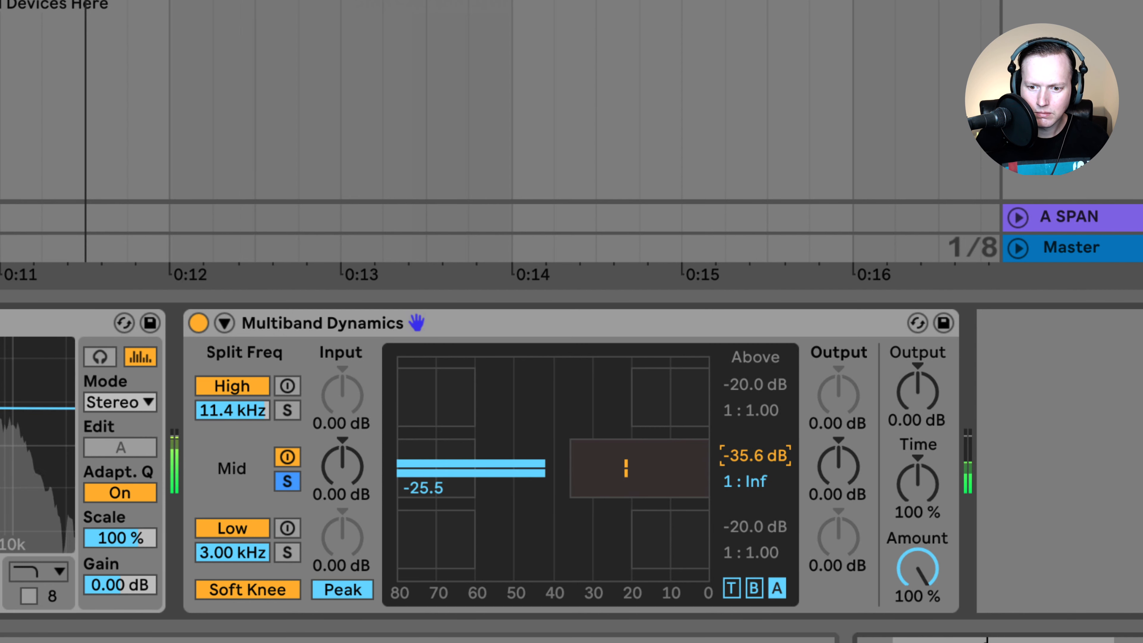
Unsolo the mid band and compare the full vocal with Multiband Dynamics bypassed and active
left_click(288, 481)
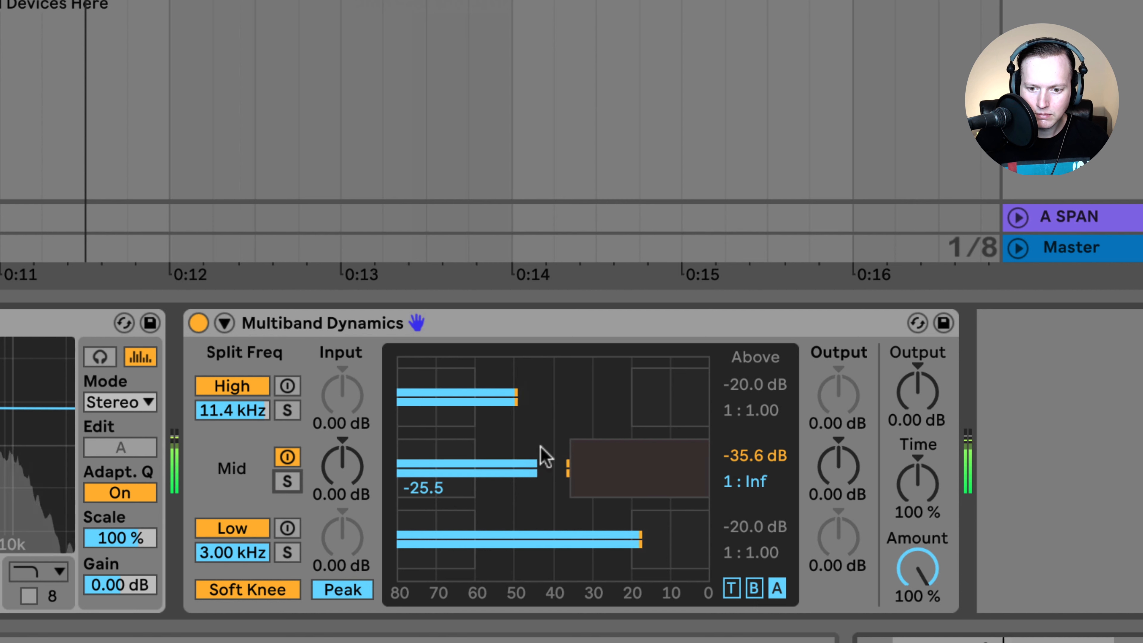
left_click(197, 325)
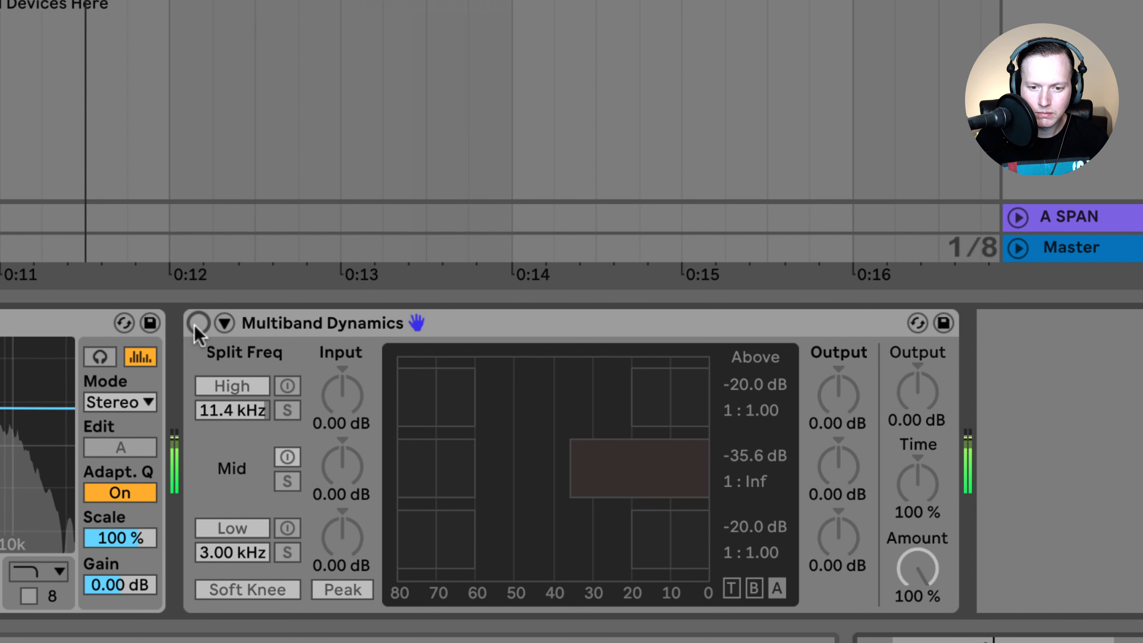
left_click(198, 323)
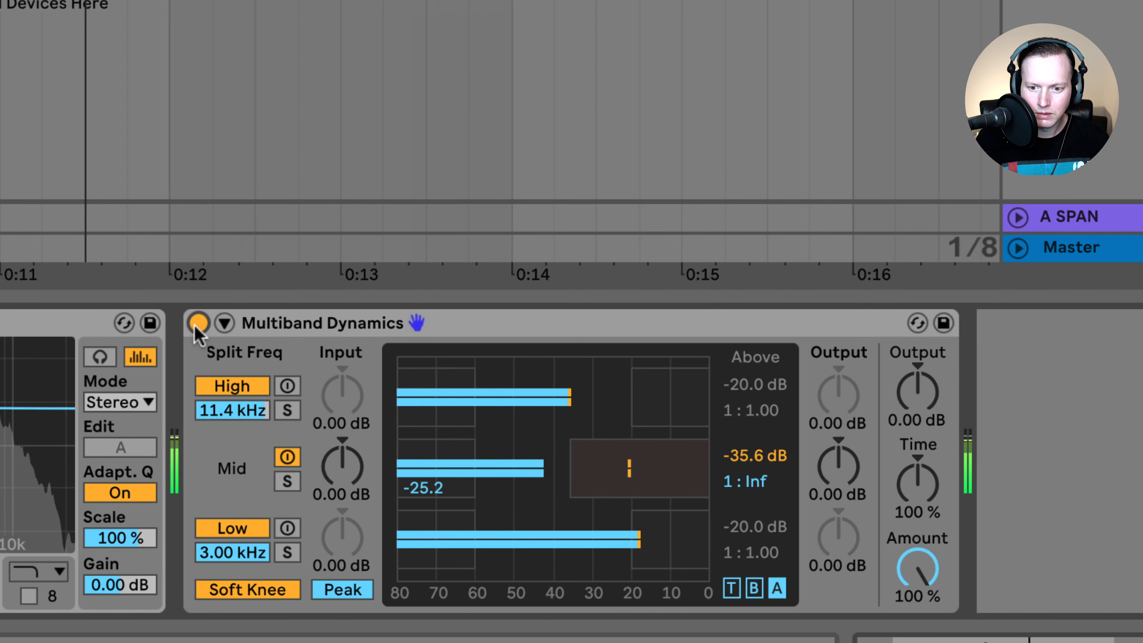
left_click(198, 324)
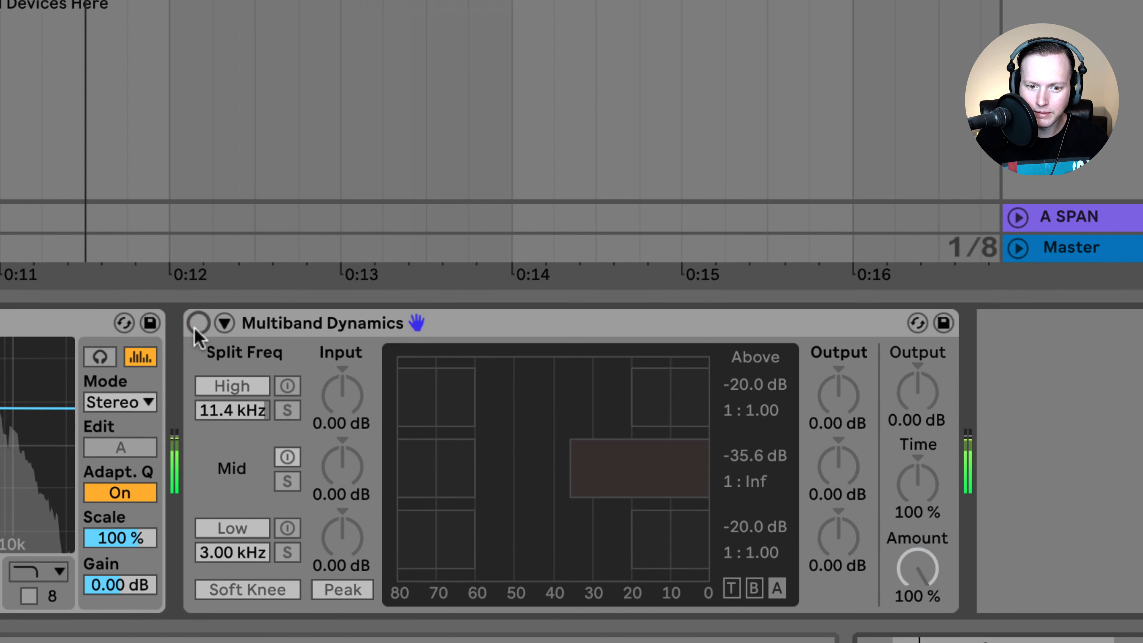
left_click(196, 327)
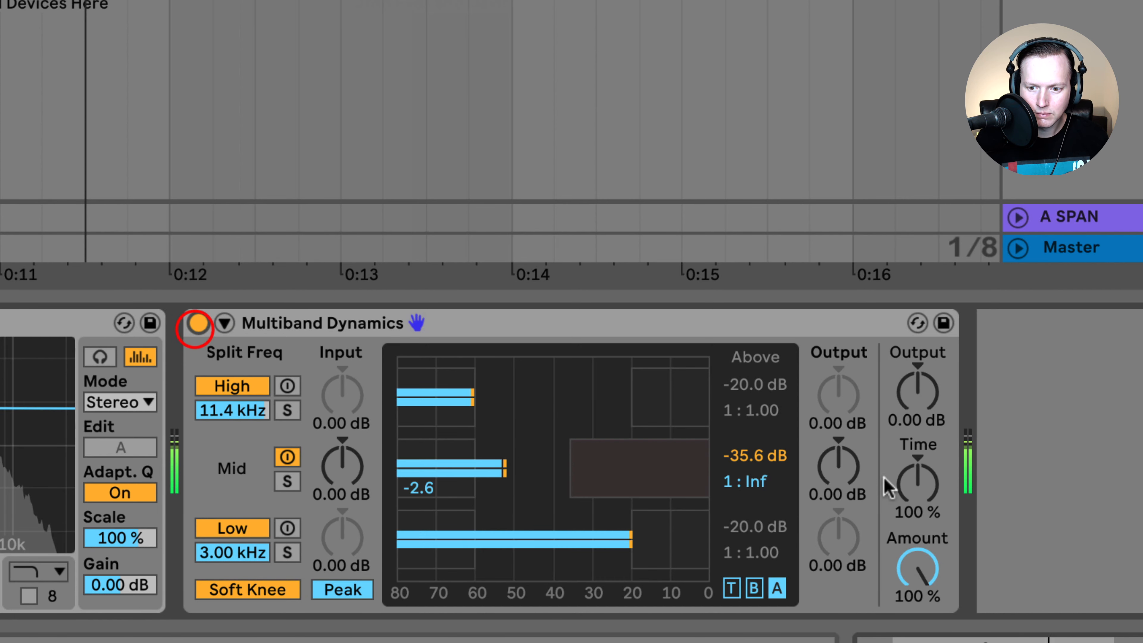
Set the mid band's Above threshold to -28.8 dB, stop playback and delete Multiband Dynamics from the device chain
left_click_drag(744, 461, 743, 440)
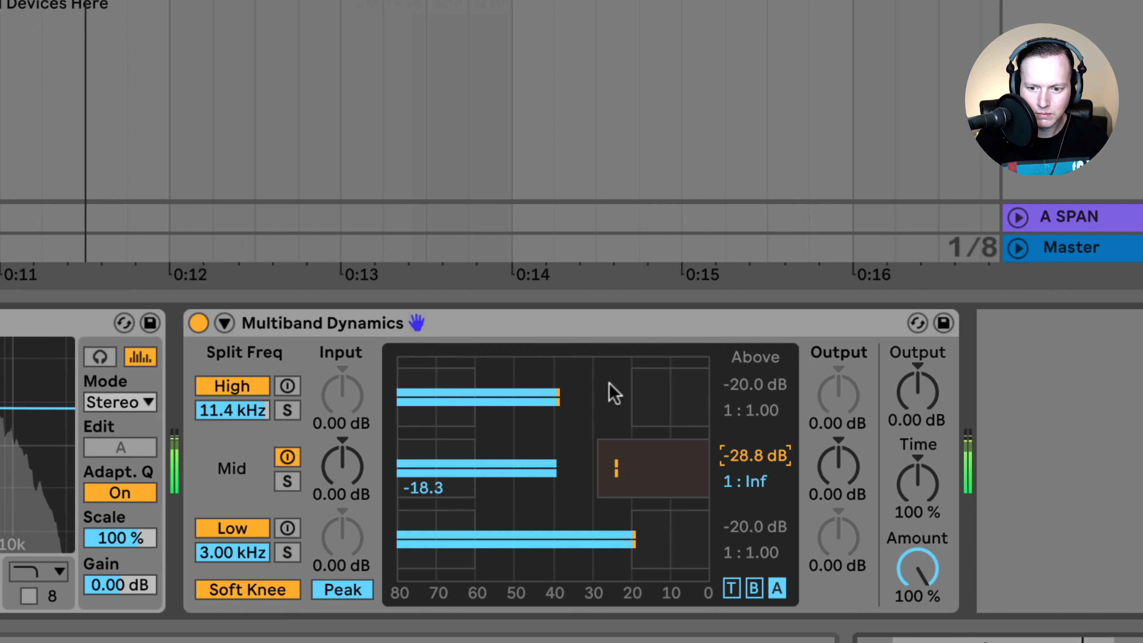
key("space")
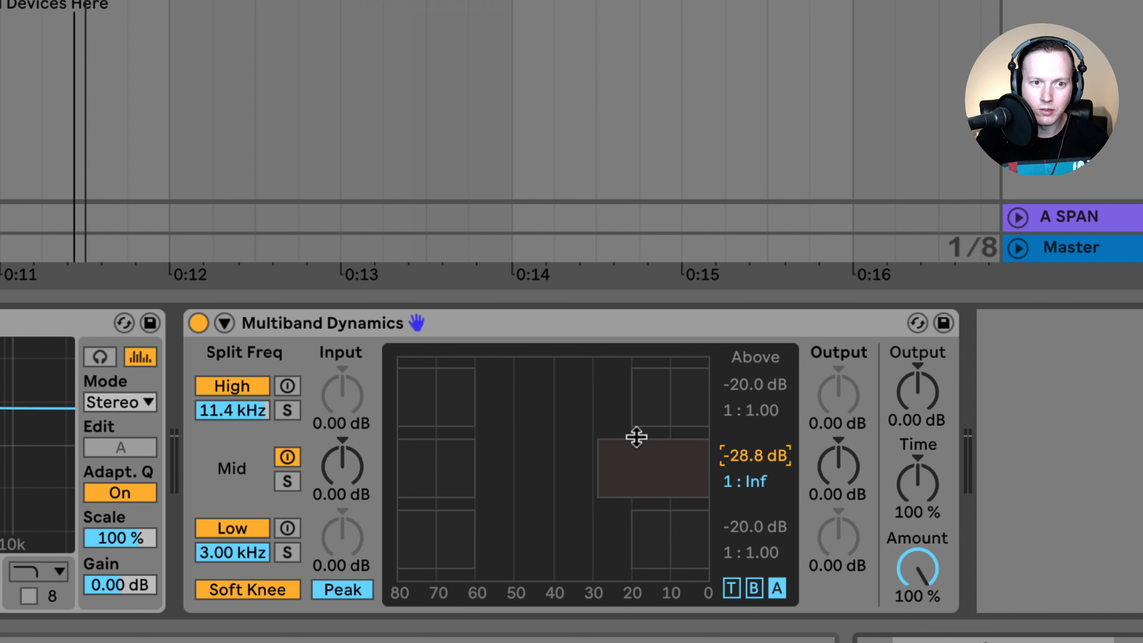
left_click(486, 322)
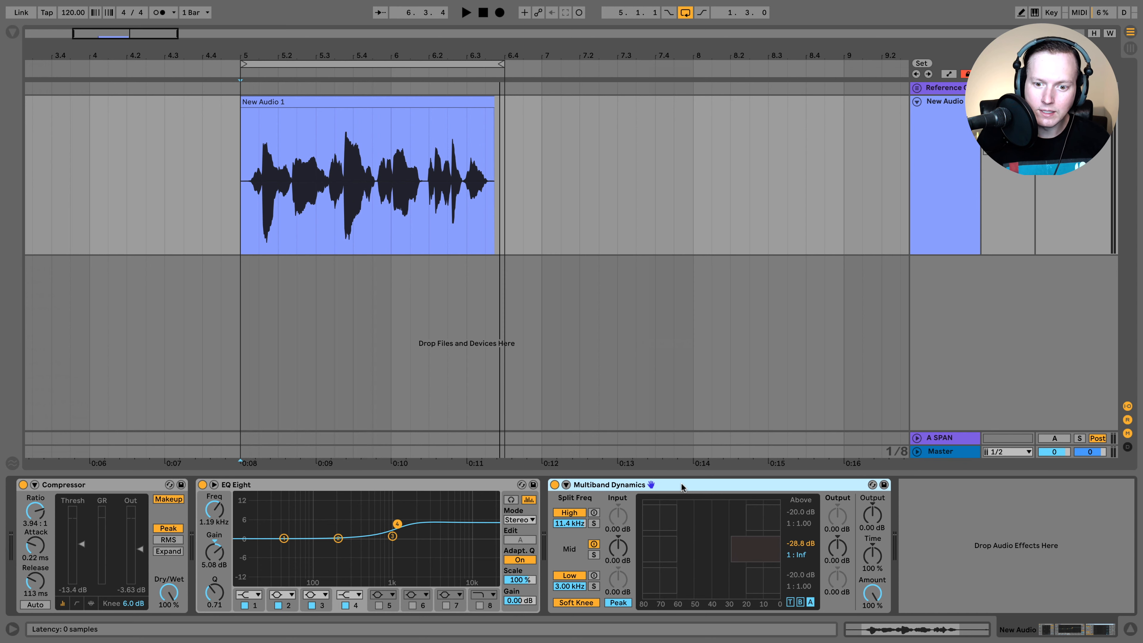
key("Delete")
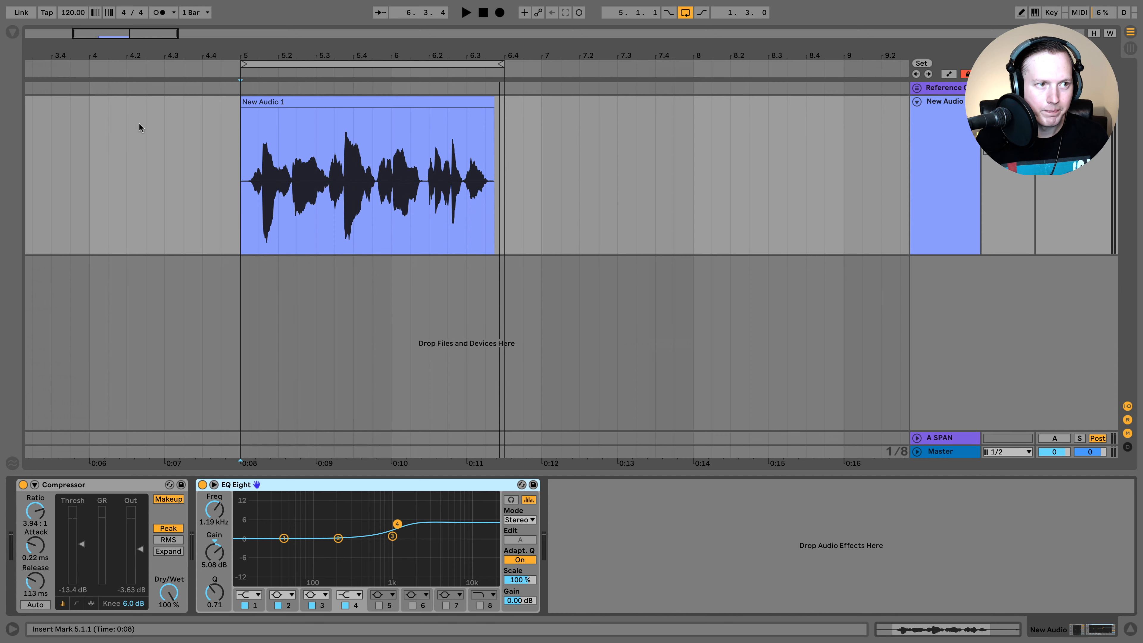
Find TDR Nova among the plug-ins by searching for "tokyo dawn" and load its Audio Unit version after EQ Eight
left_click(14, 33)
type("toka")
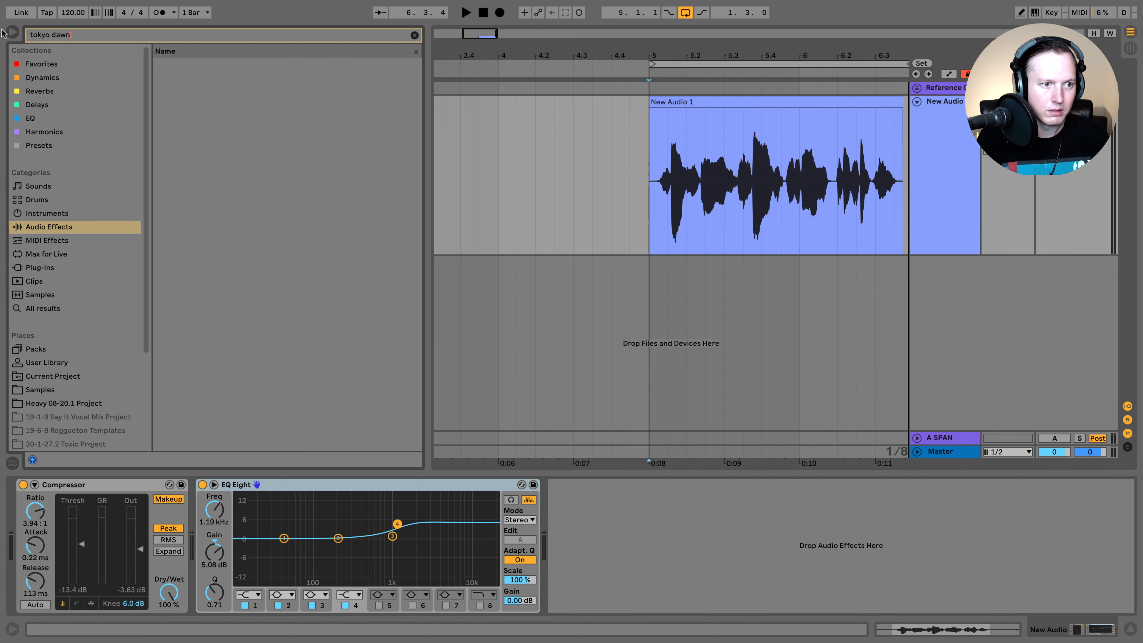
left_click(57, 269)
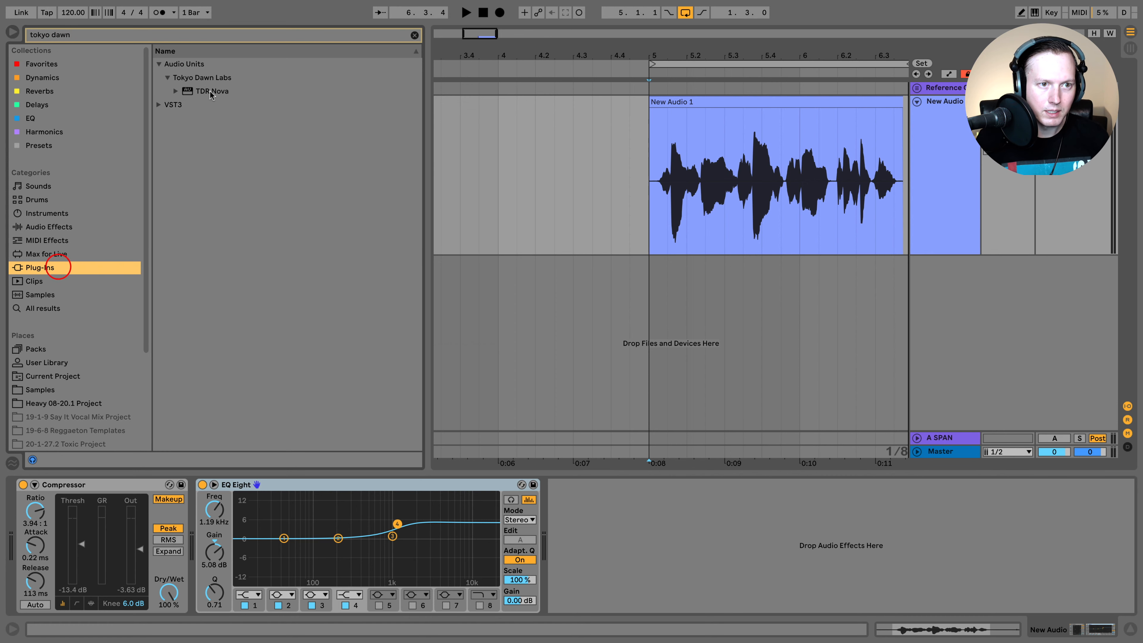
left_click_drag(208, 91, 682, 542)
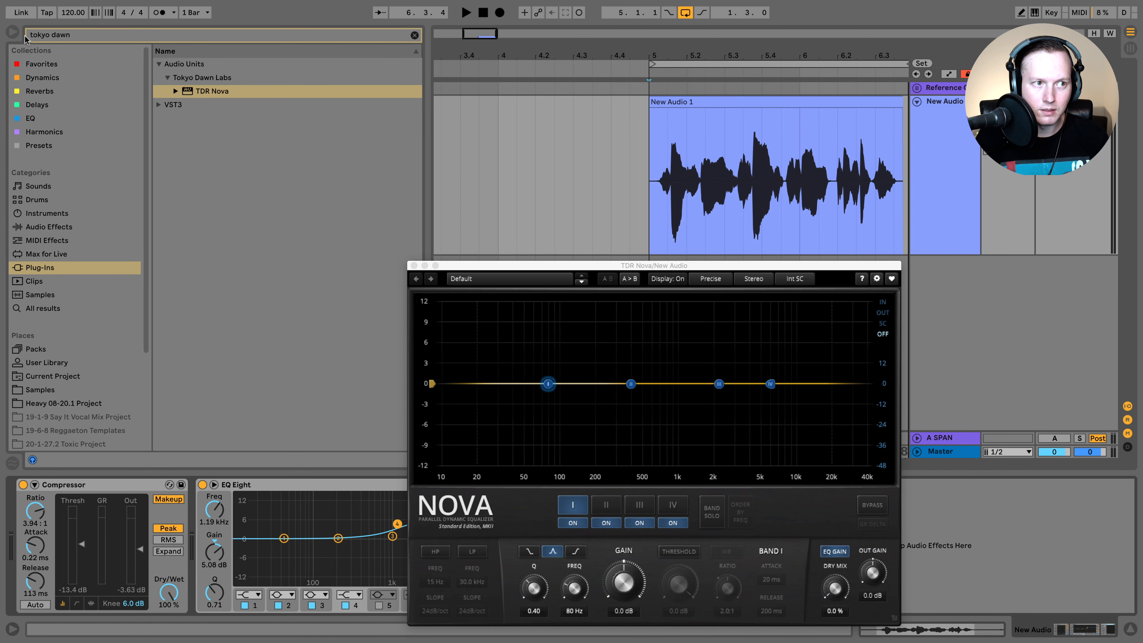
left_click(16, 35)
left_click_drag(480, 265, 446, 80)
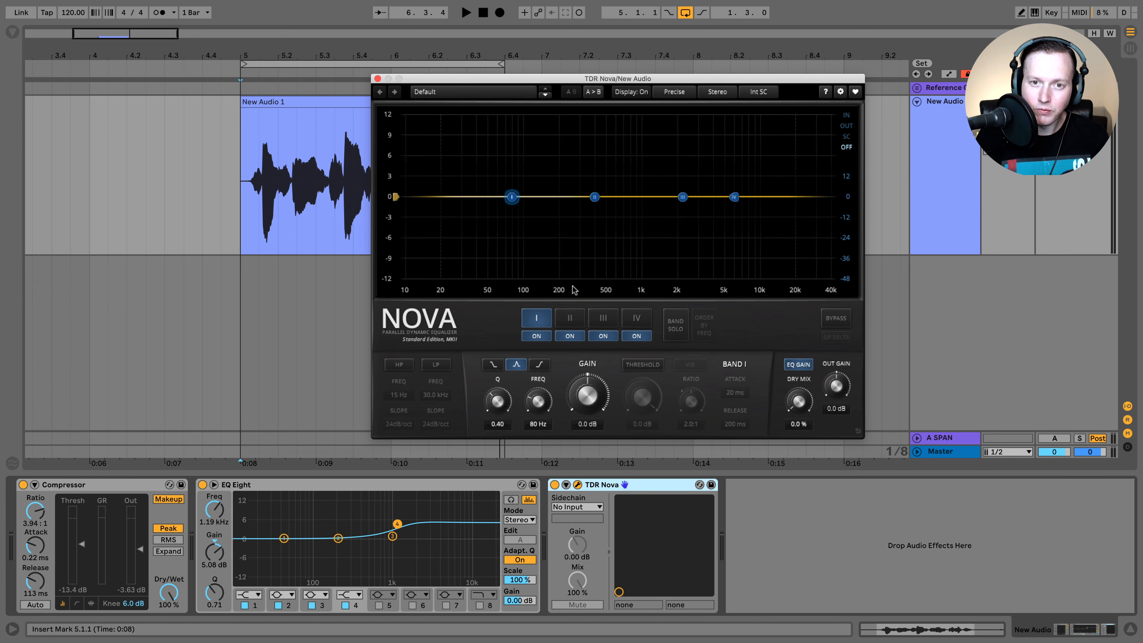
left_click_drag(635, 78, 564, 80)
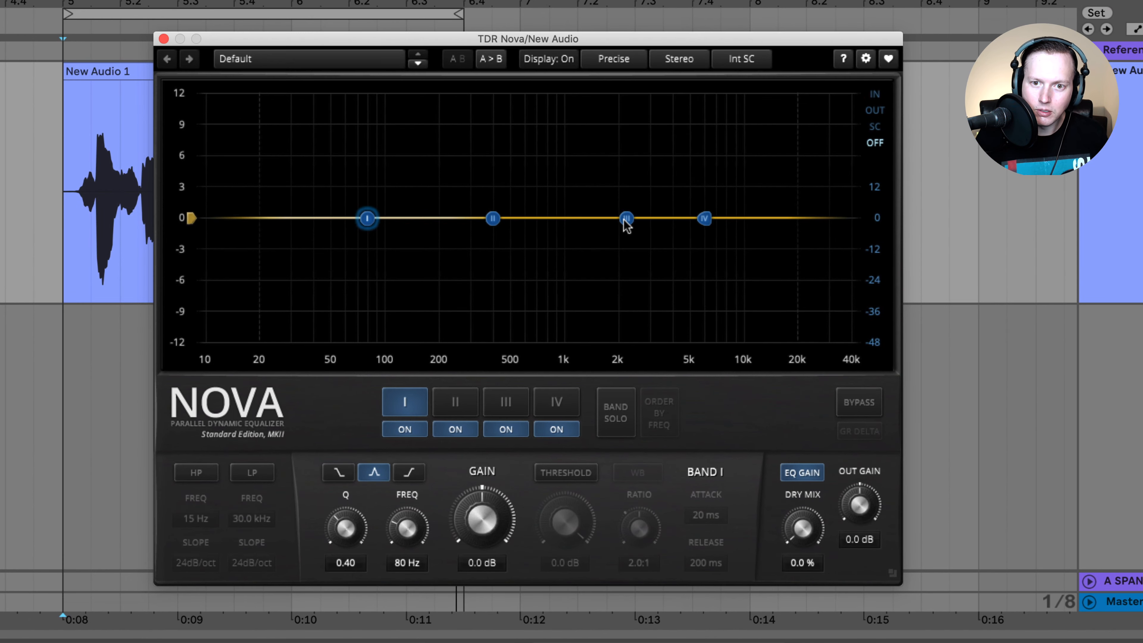
Audition Nova's band III in solo, set its Q to 0.89, and place it unsoloed at 6.0 kHz with 0.2 dB gain
left_click_drag(624, 219, 701, 189)
left_click(611, 421)
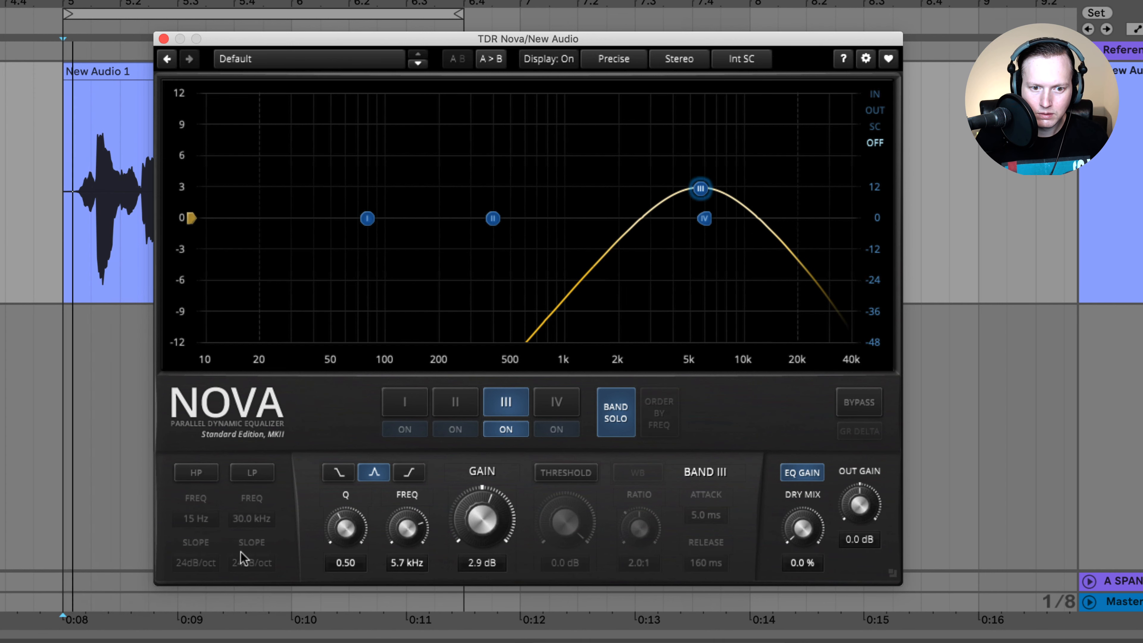
left_click_drag(346, 527, 345, 496)
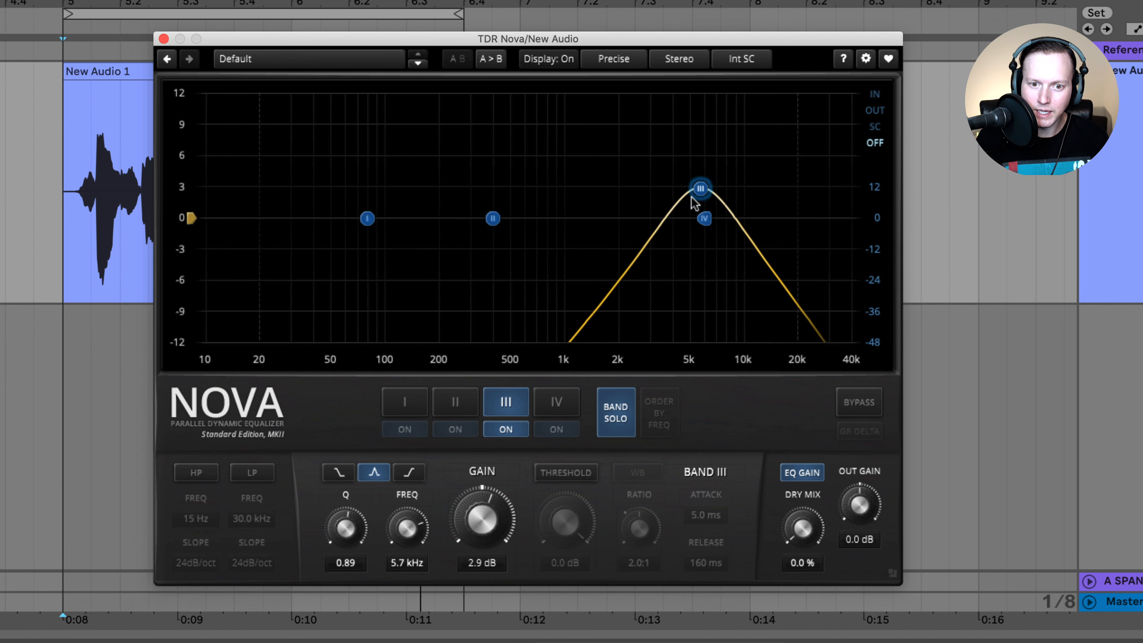
left_click(616, 412)
left_click_drag(701, 189, 702, 220)
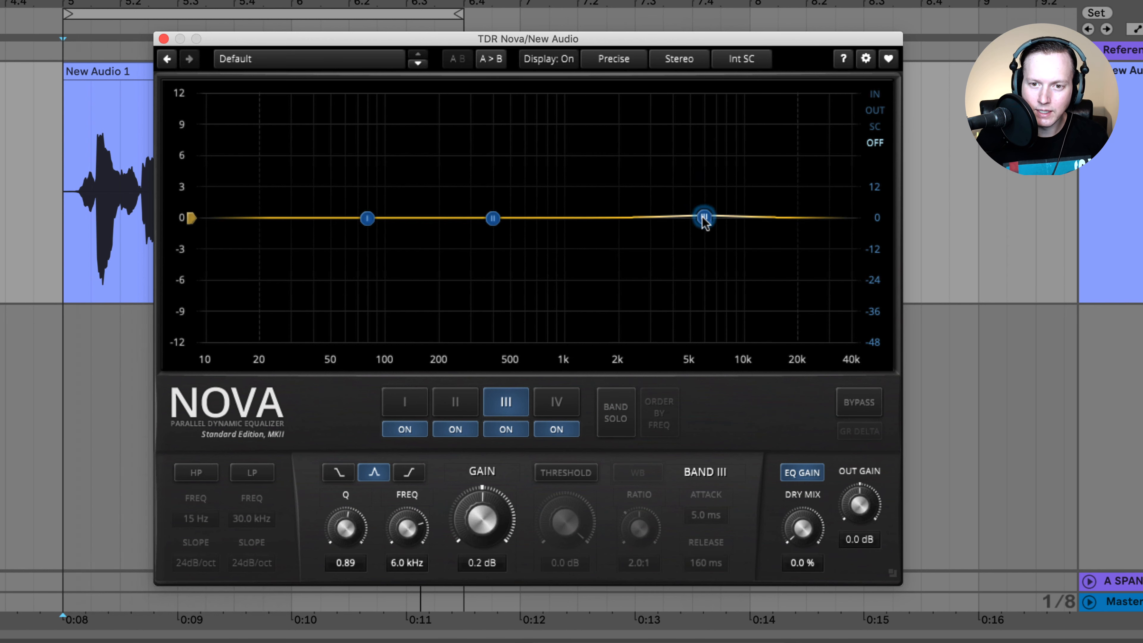
Enable dynamic processing on band III with a threshold of -23.2 dB and a ratio of 8.0:1
left_click(578, 474)
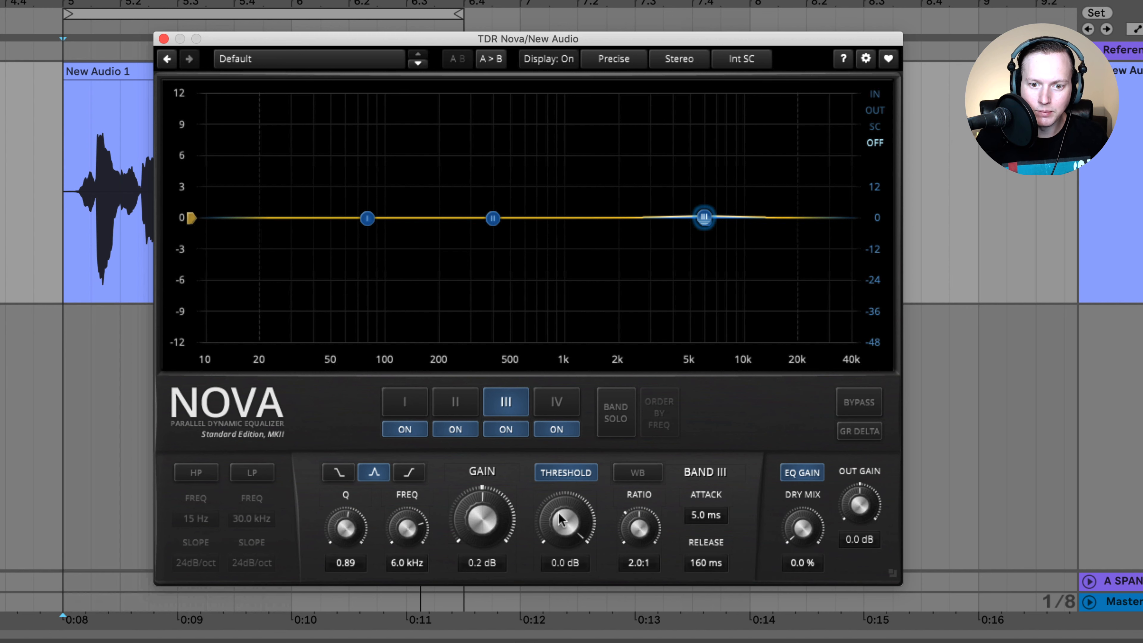
mouse_move(563, 520)
left_mouse_down()
mouse_move(562, 550)
mouse_move(563, 539)
left_mouse_up()
mouse_move(565, 522)
left_mouse_down()
mouse_move(558, 557)
mouse_move(556, 523)
left_mouse_up()
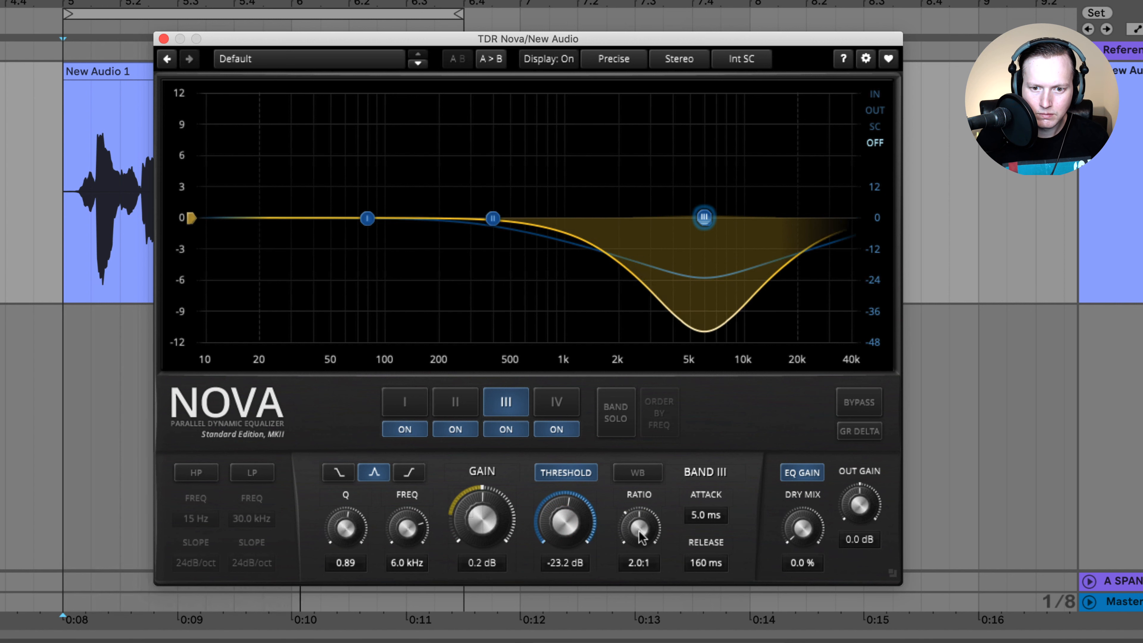
left_click_drag(644, 536, 644, 530)
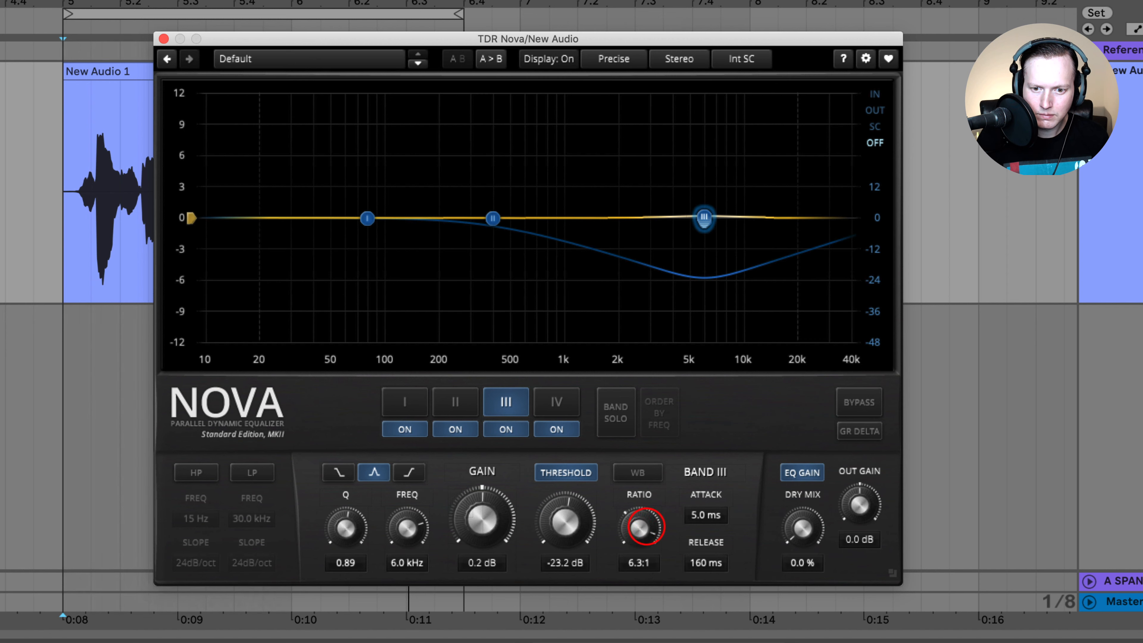
left_click_drag(644, 530, 644, 529)
Set band III's threshold to -15.4 dB and narrow its Q to 3.31
left_click_drag(565, 526, 561, 493)
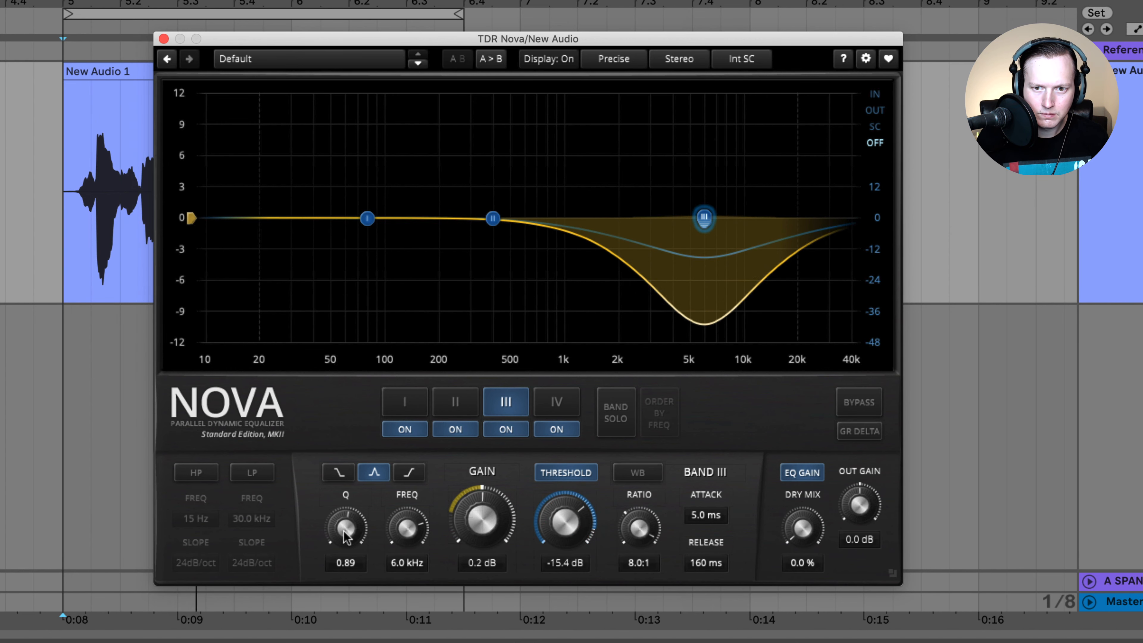
left_click_drag(346, 528, 351, 455)
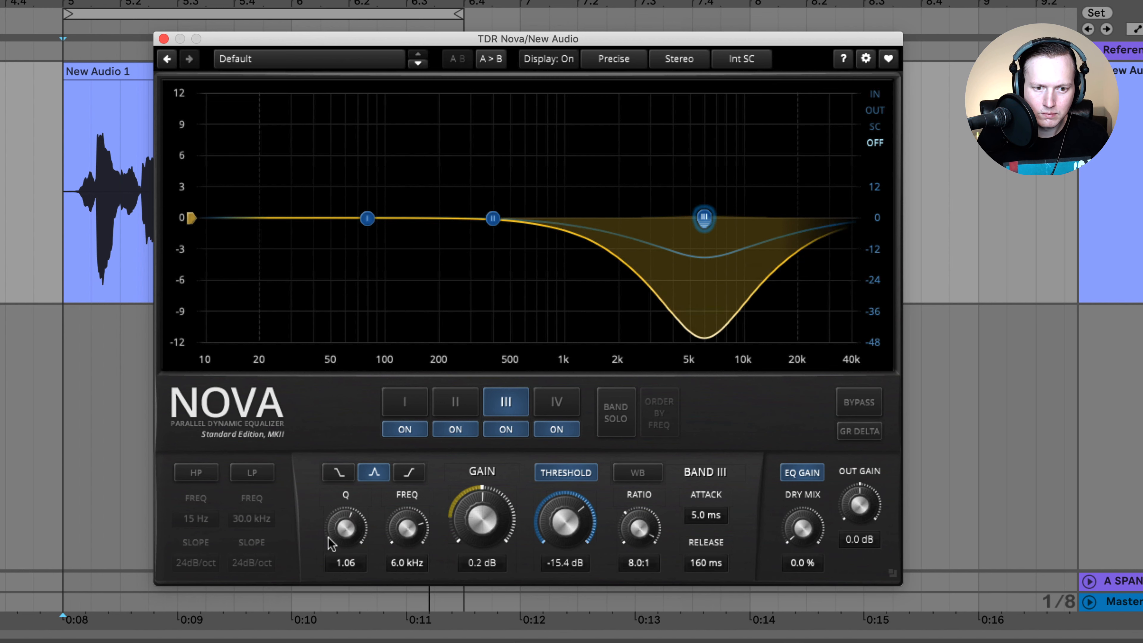
left_click_drag(342, 529, 344, 105)
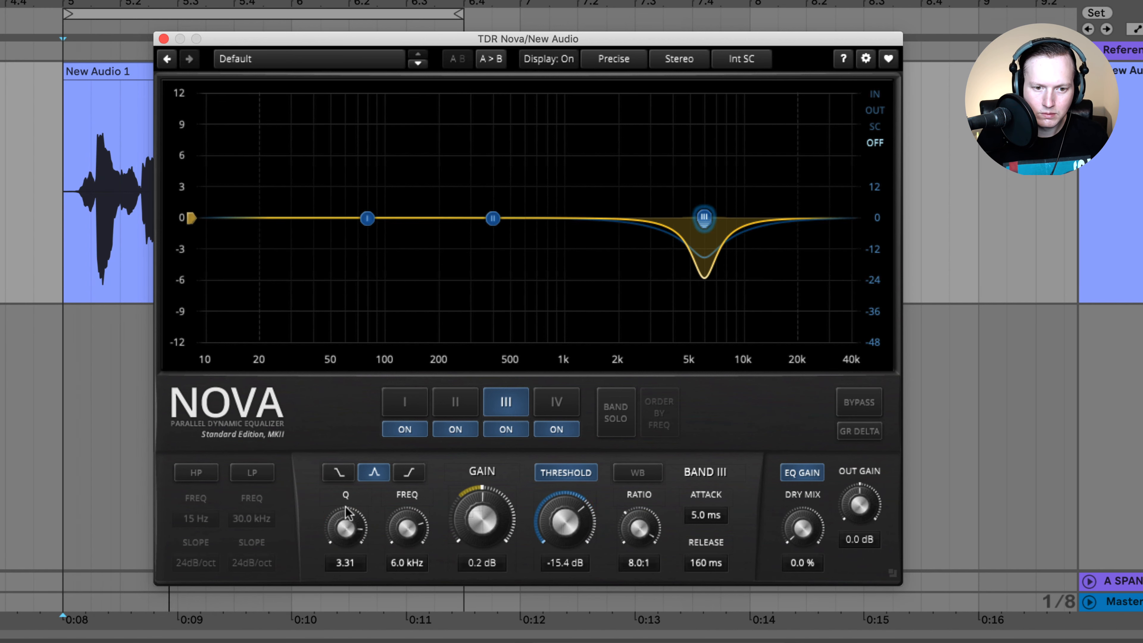
Set band III's threshold to -15.8 dB and its Q to 2.43, and compare the vocal with Nova bypassed and active
left_click_drag(345, 511, 574, 528)
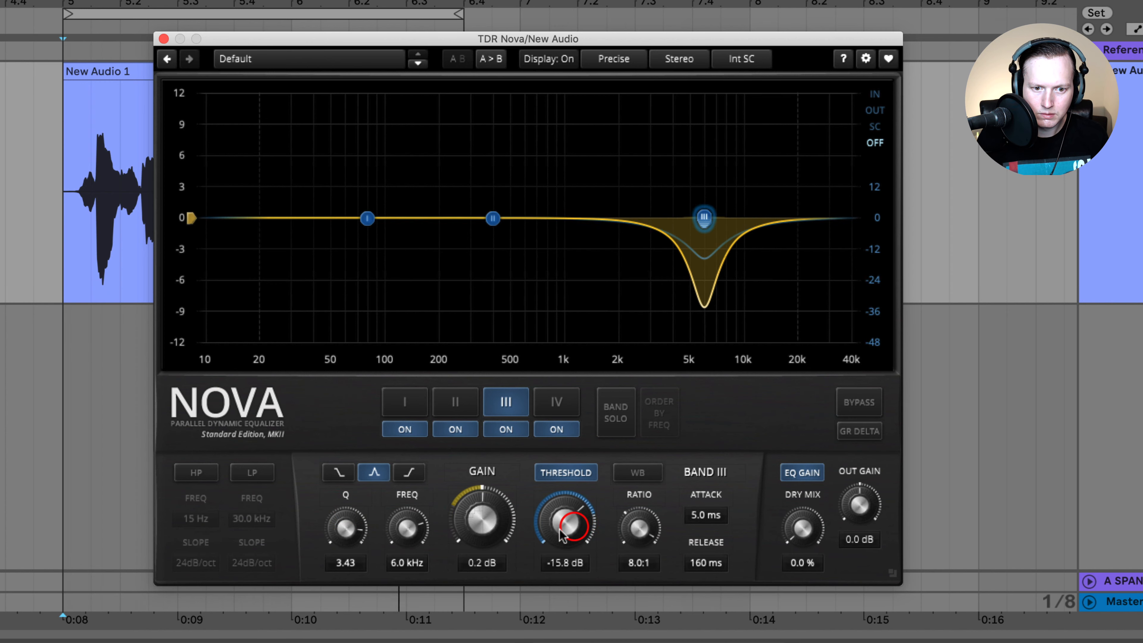
left_click_drag(346, 528, 346, 558)
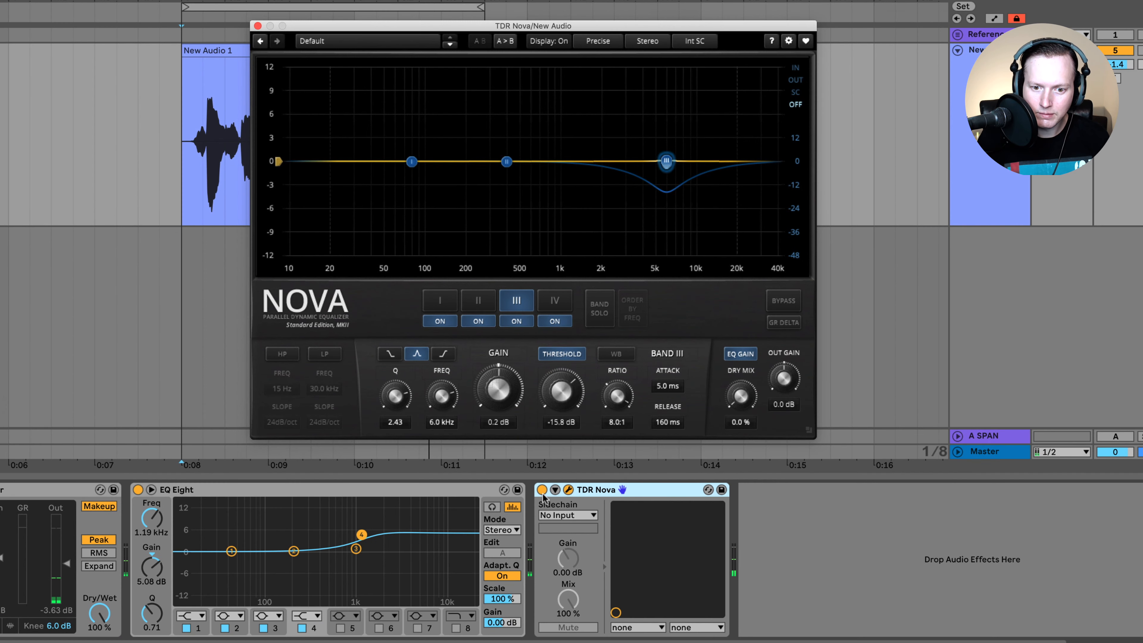
left_click(542, 491)
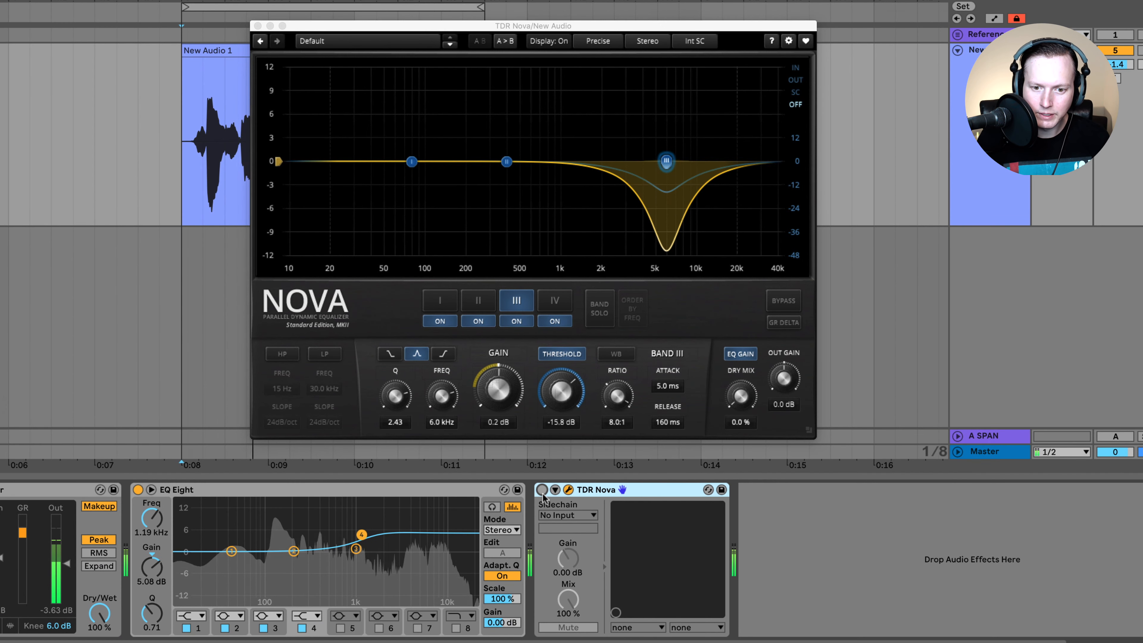
left_click(542, 490)
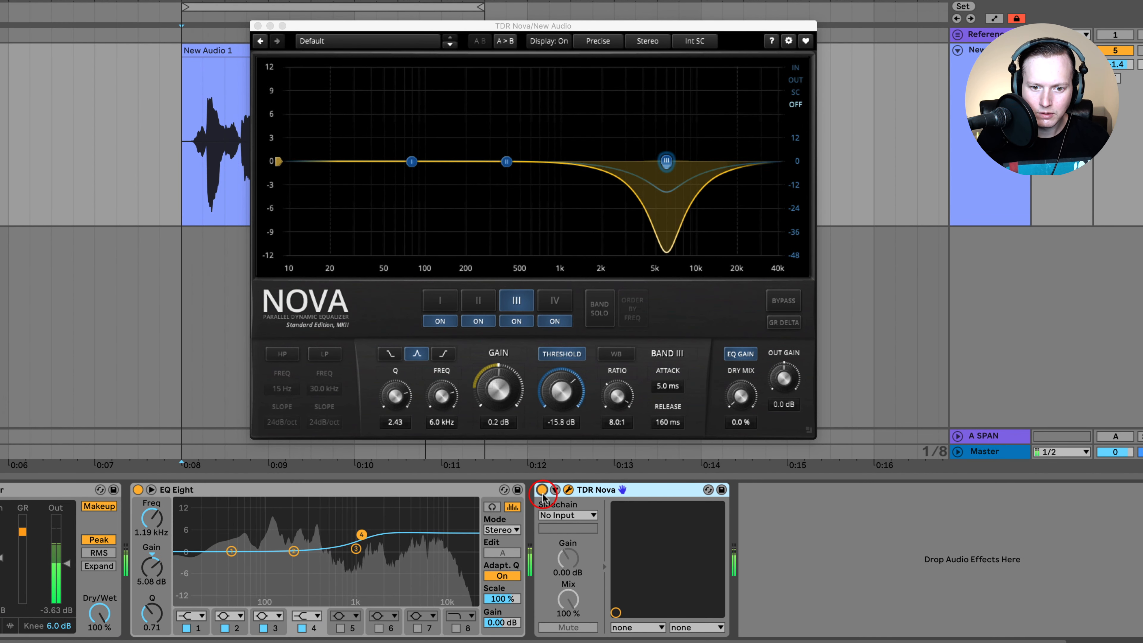
Raise band III's threshold to -8.5 dB and switch Nova off to hear the untreated vocal
left_click_drag(568, 390, 566, 198)
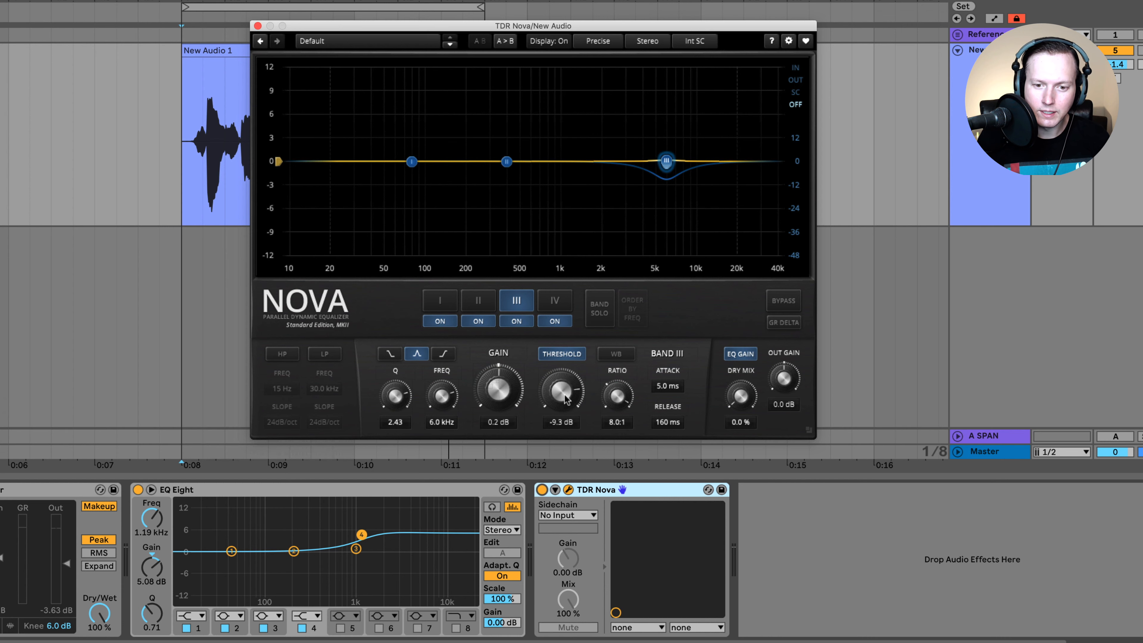
left_click_drag(565, 400, 565, 395)
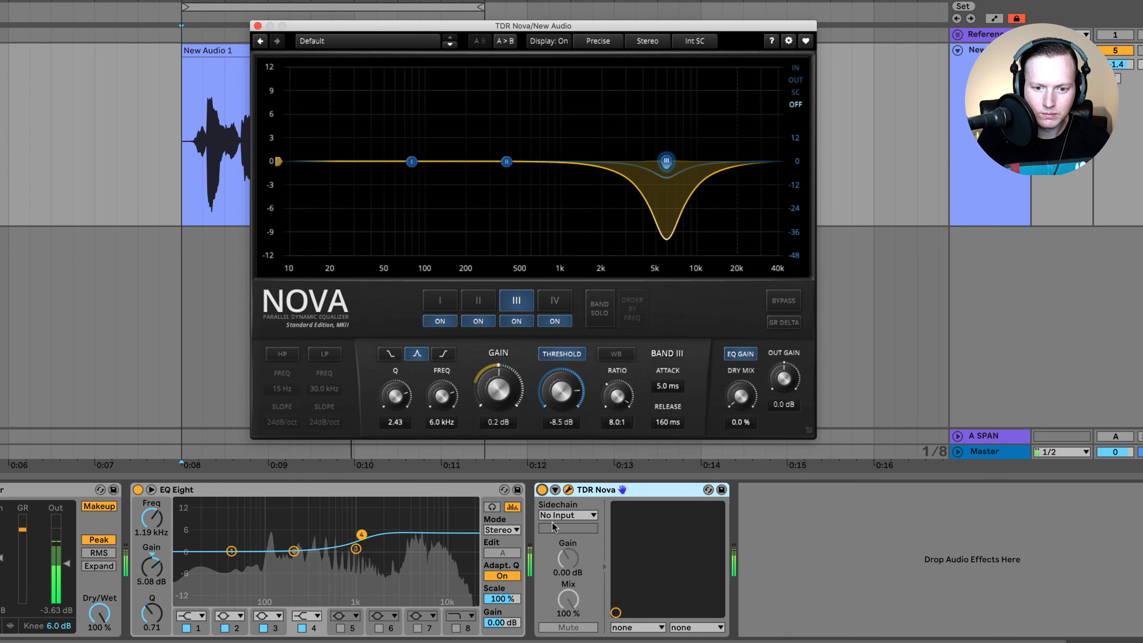
left_click(542, 490)
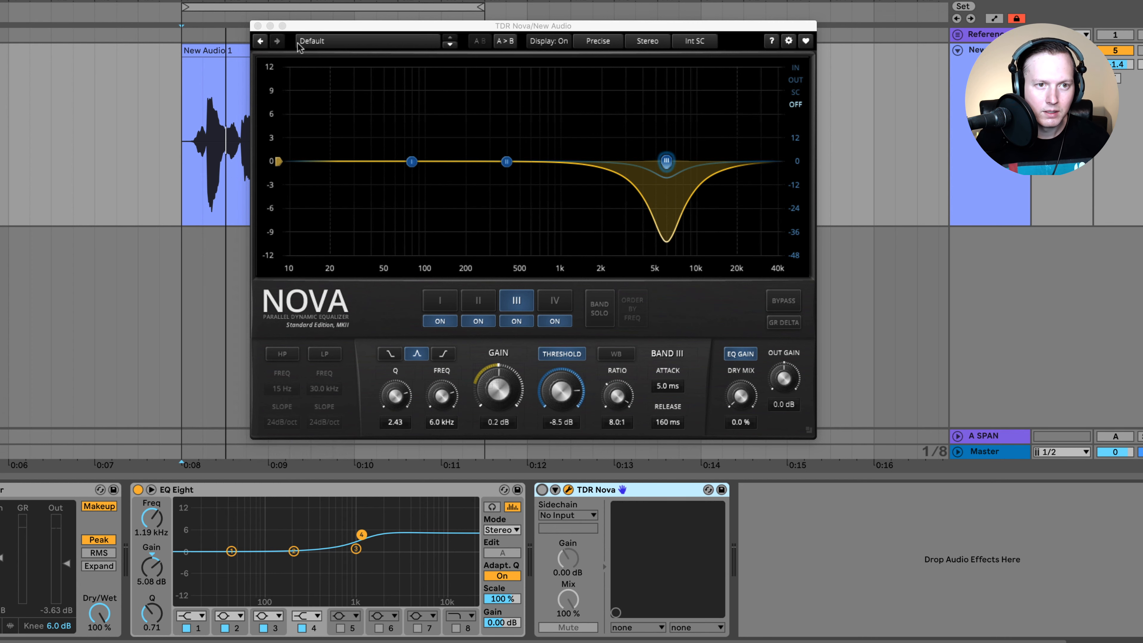
Replace TDR Nova after EQ Eight with the Audio Unit version of Airwindows DeBess, found by searching the plug-ins for "debes"
left_click(258, 26)
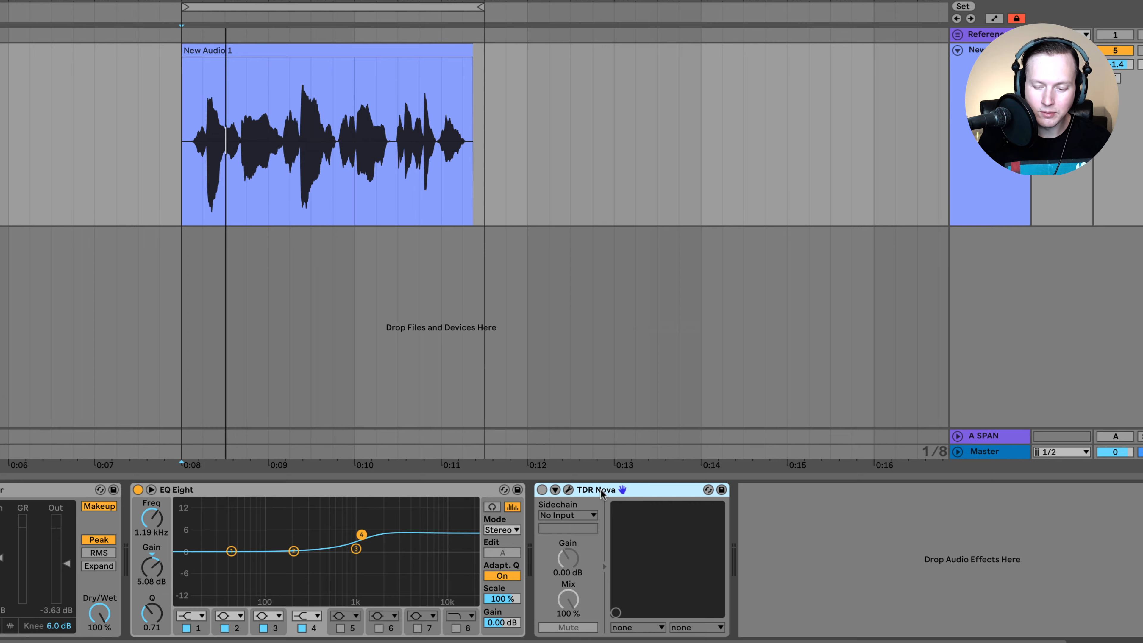
key("Delete")
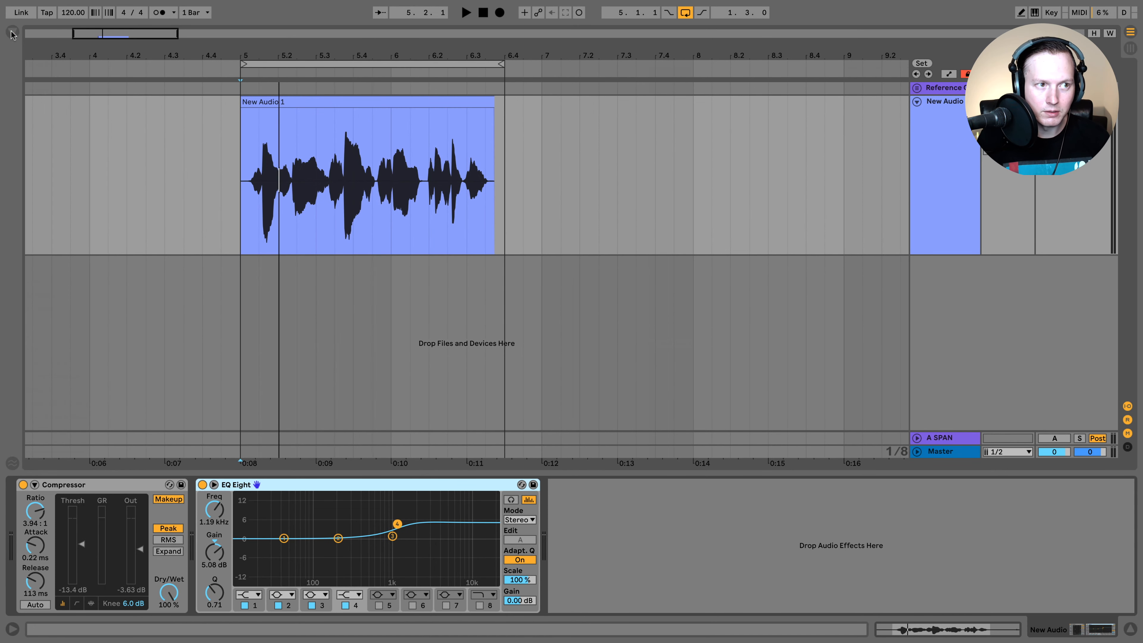
left_click(12, 32)
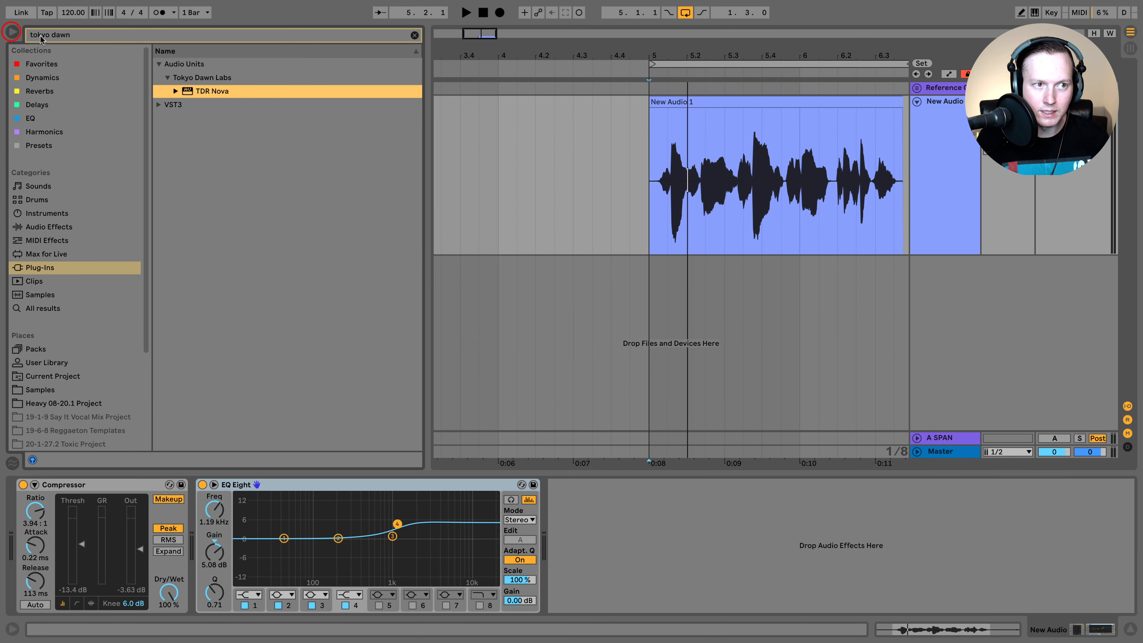
left_click(106, 36)
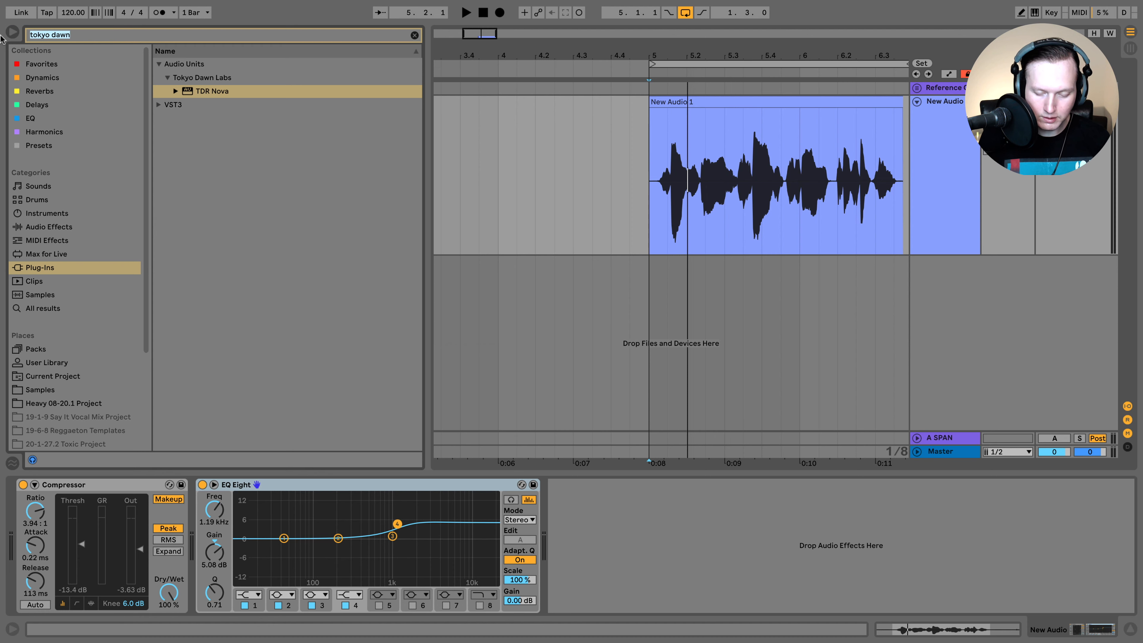
type("bdebes")
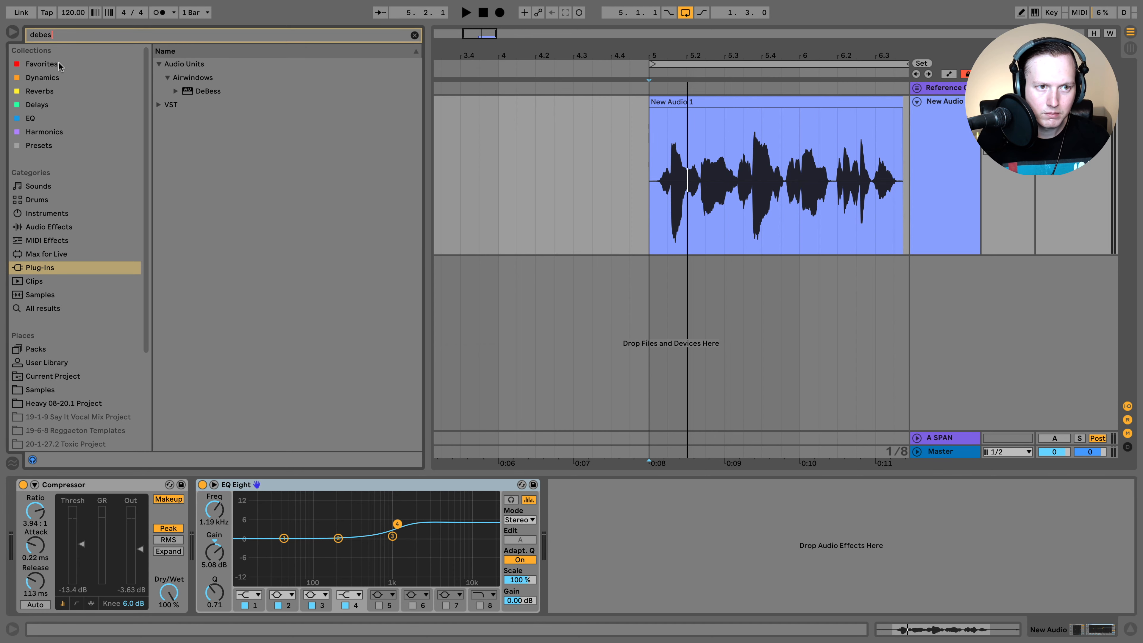
left_click_drag(200, 92, 643, 566)
left_click(12, 32)
left_click_drag(423, 89, 578, 166)
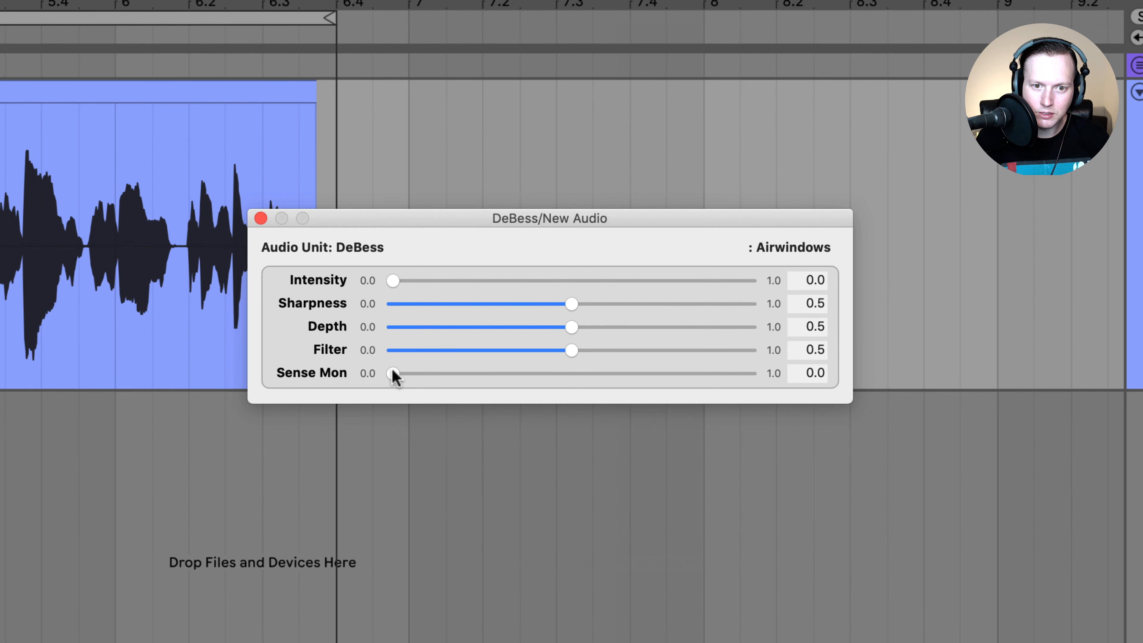
Set DeBess's Sense Mon to 1.0 to hear the detected signal, and lower Filter to 0.0
left_click_drag(393, 373, 783, 388)
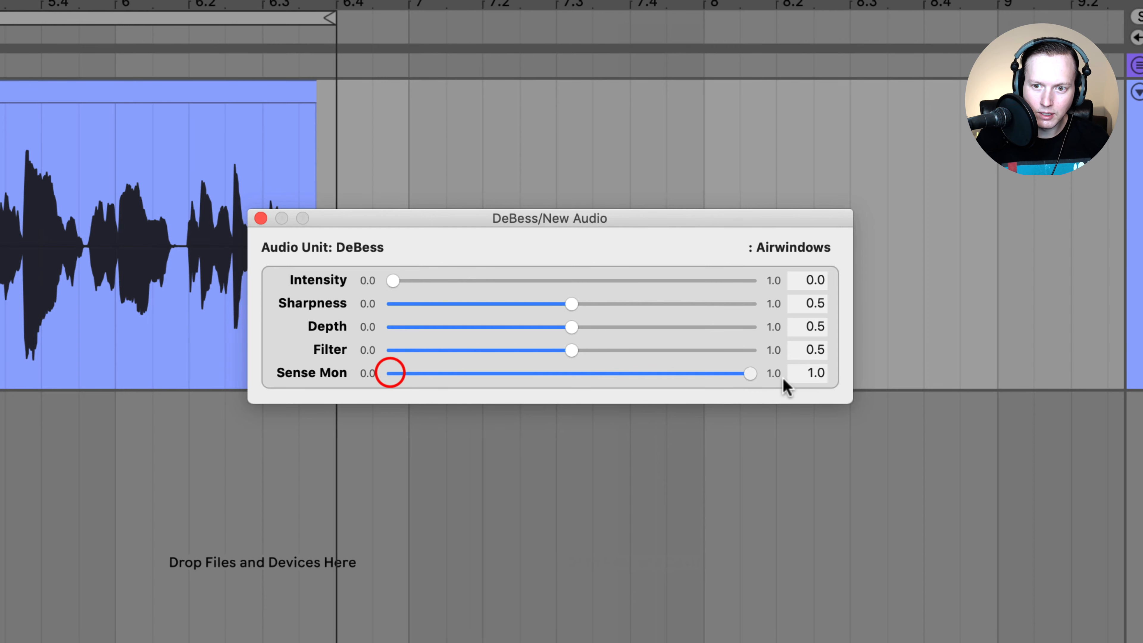
left_click_drag(692, 220, 556, 218)
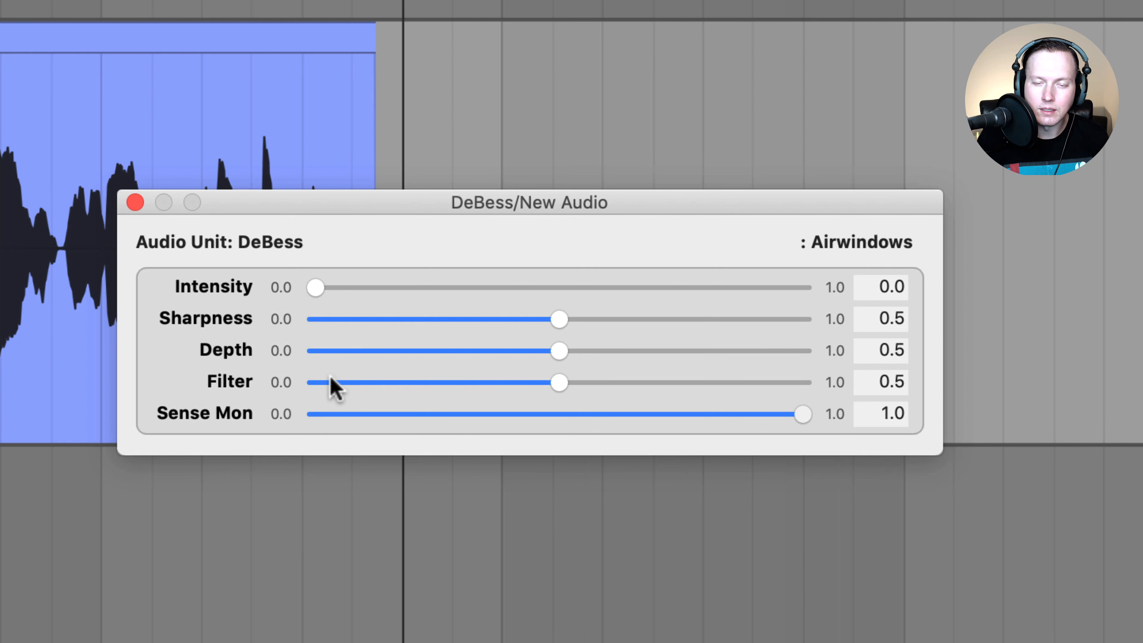
left_click(588, 382)
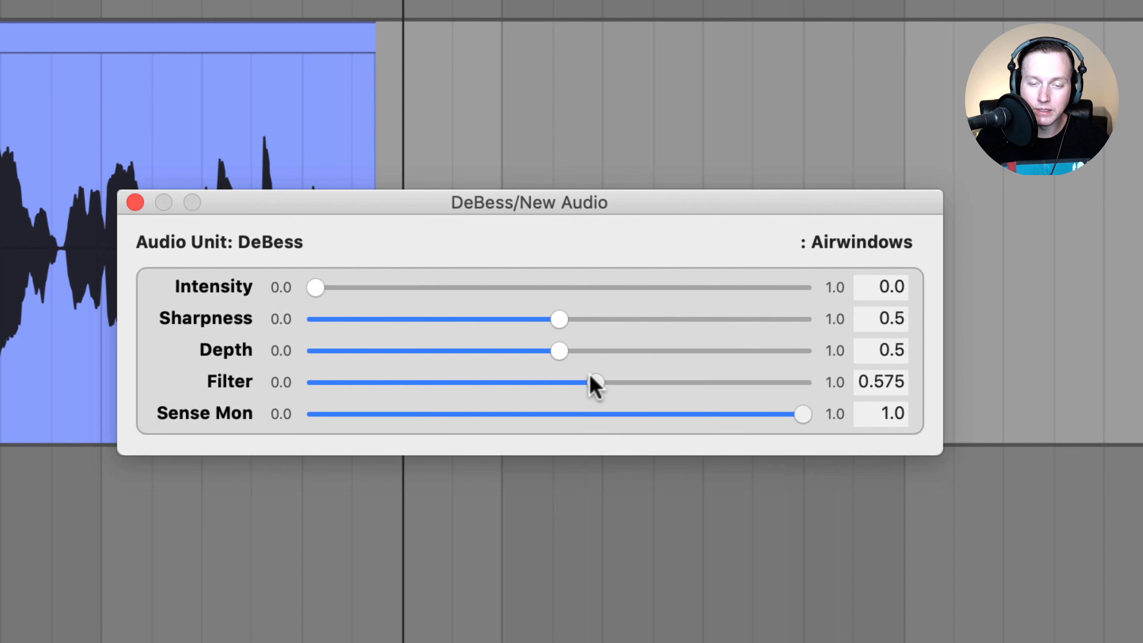
left_click_drag(586, 381, 292, 384)
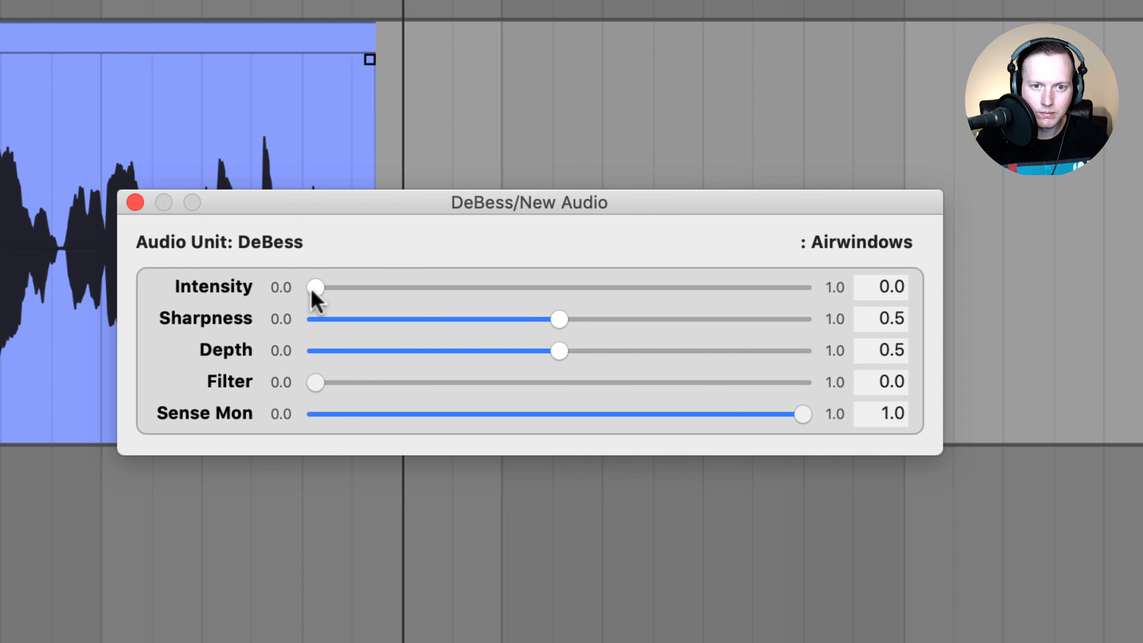
Set Intensity to 0.422 and Filter to 0.402 while monitoring, and return Sense Mon to 0.0
left_click_drag(313, 295, 520, 288)
left_click_drag(324, 382, 510, 368)
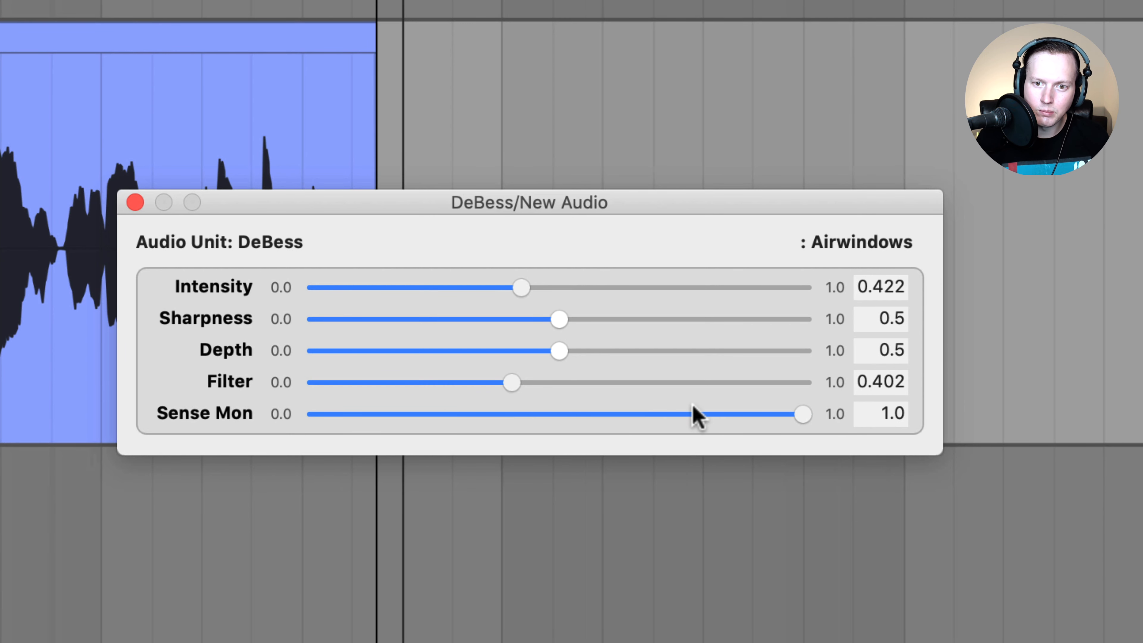
left_click_drag(800, 413, 257, 416)
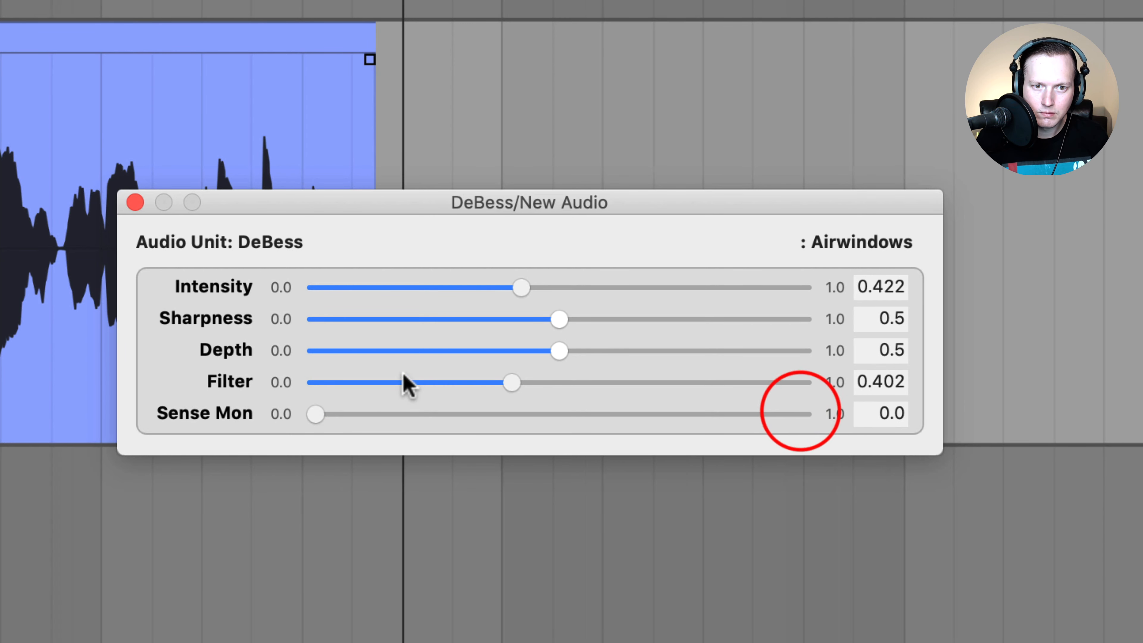
Try Intensity at 0.905 with Filter at 0.187, and compare the vocal with DeBess bypassed and active
left_click_drag(521, 288, 751, 291)
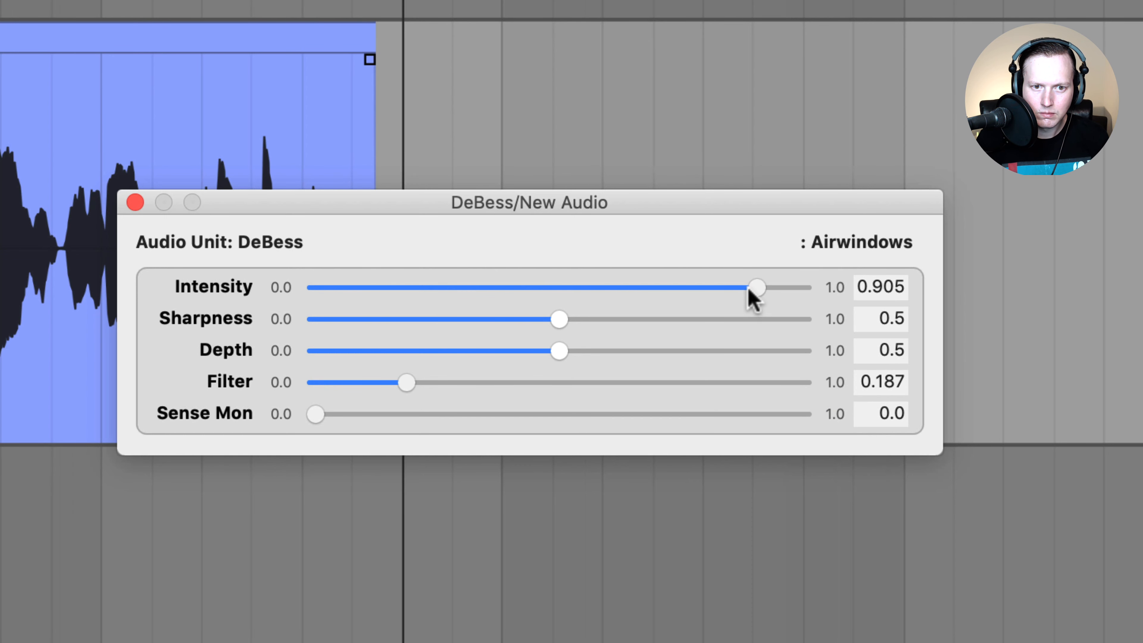
key("space")
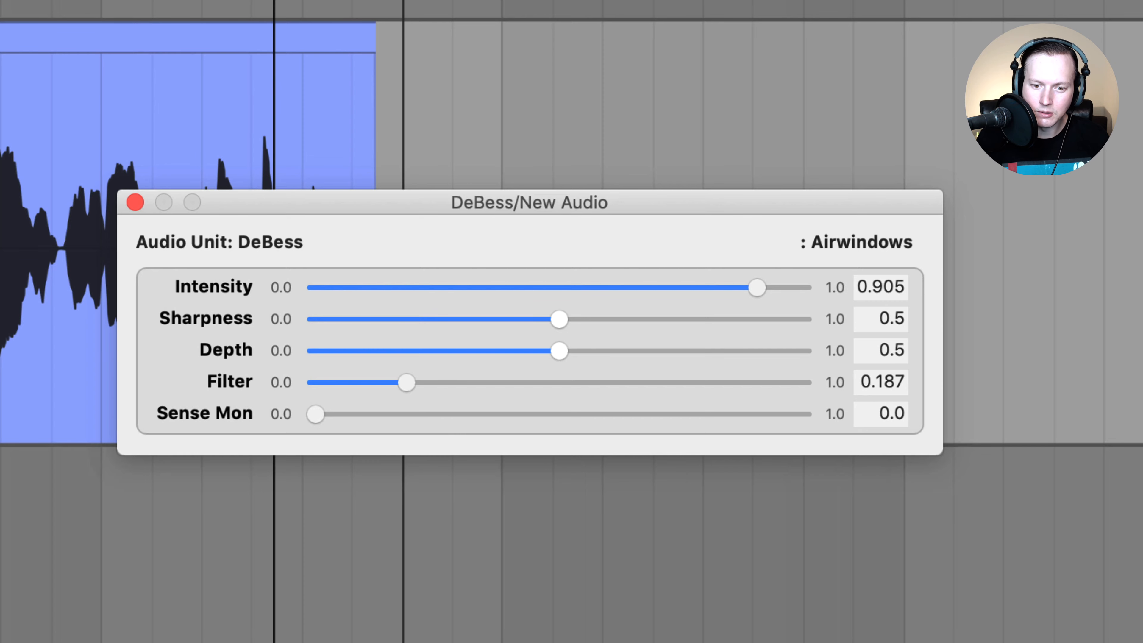
key("space")
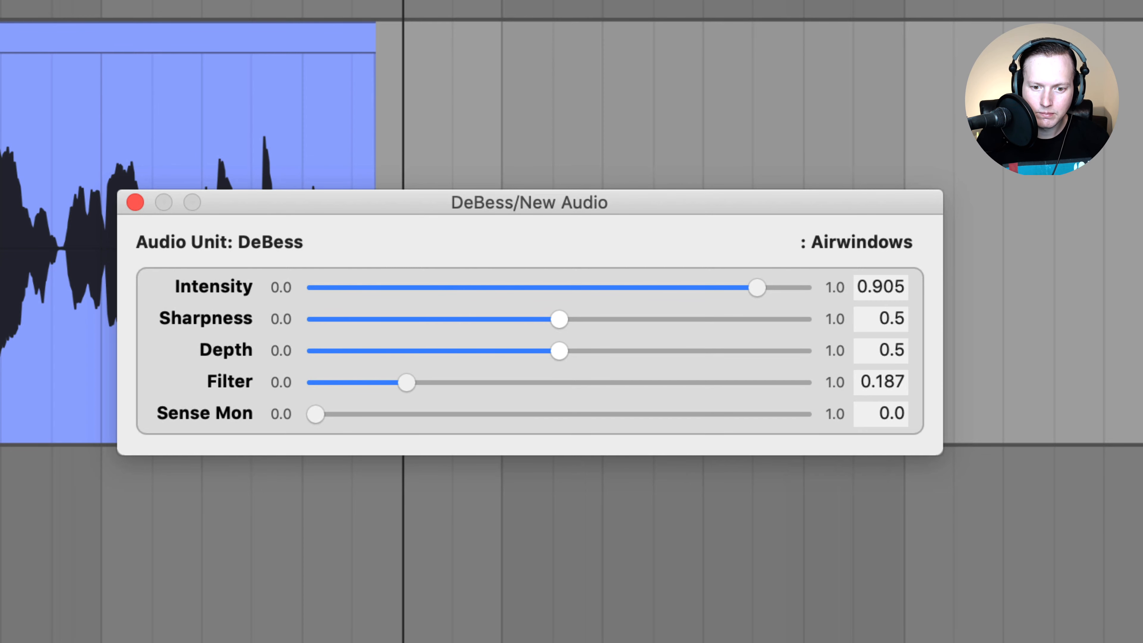
left_click(544, 567)
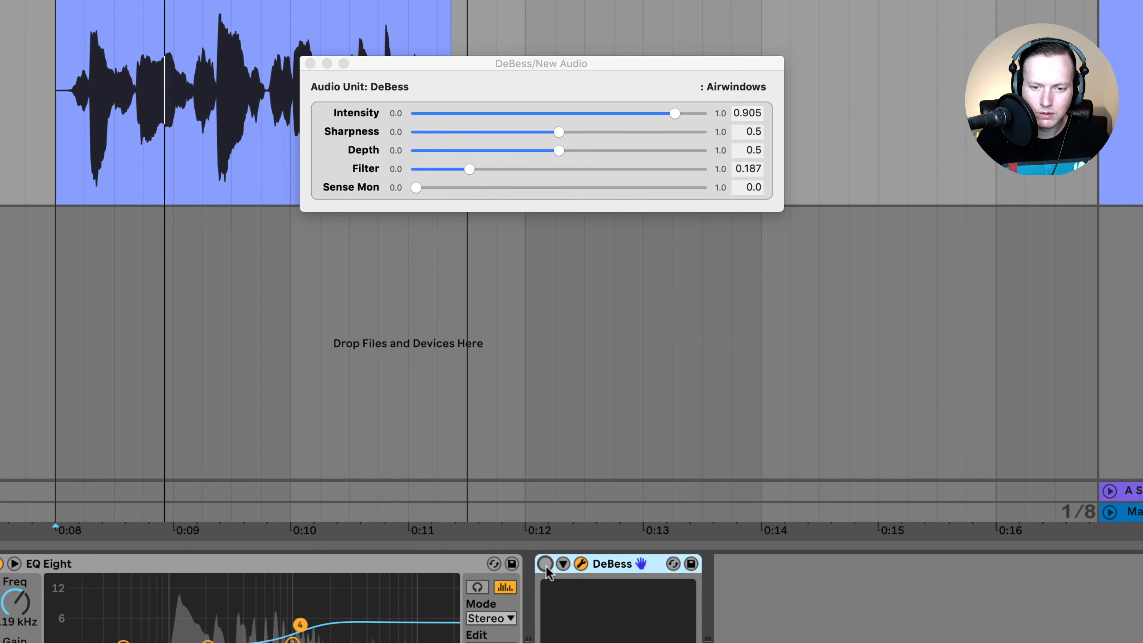
left_click(545, 564)
Set DeBess's Filter to 0.662, Sharpness to 0.152, Depth to 0.033 and Intensity to 0.805
left_click_drag(673, 114, 721, 114)
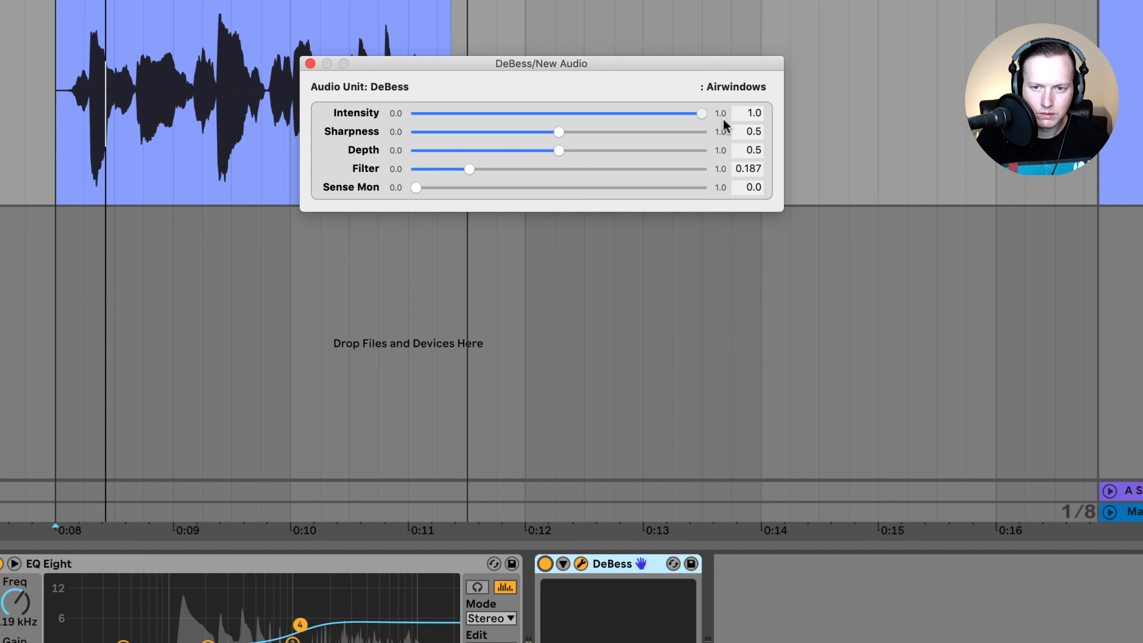
left_click_drag(490, 162, 606, 164)
left_click(563, 127)
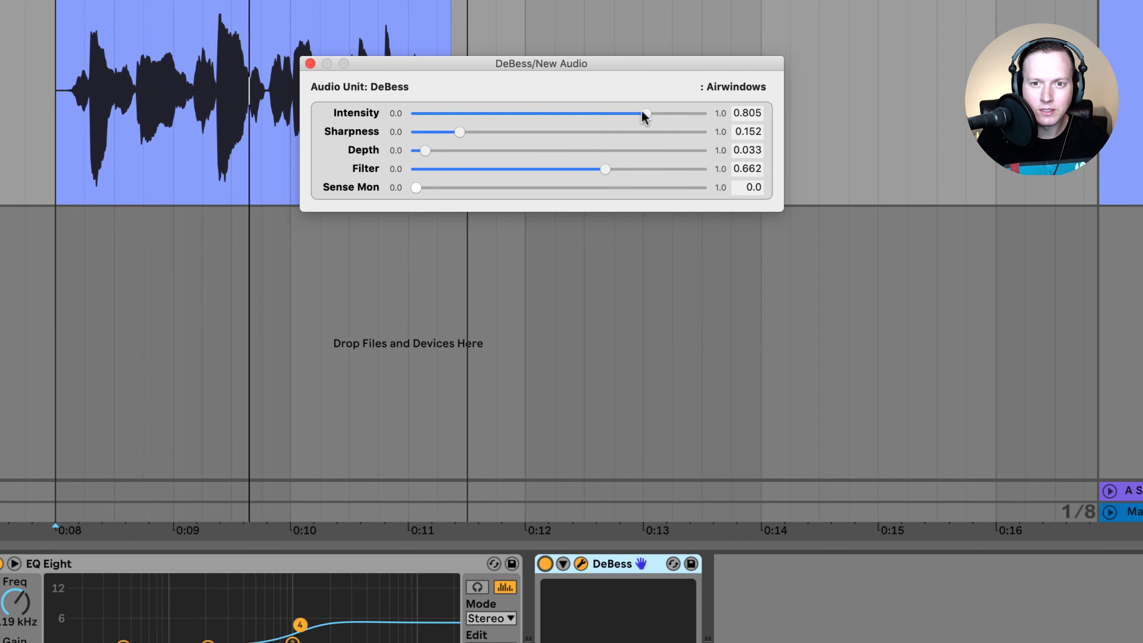
Compare DeBess against bypass while setting Depth to 0.367, Intensity to 0.576 and Filter to 0.6
left_click_drag(641, 111, 473, 113)
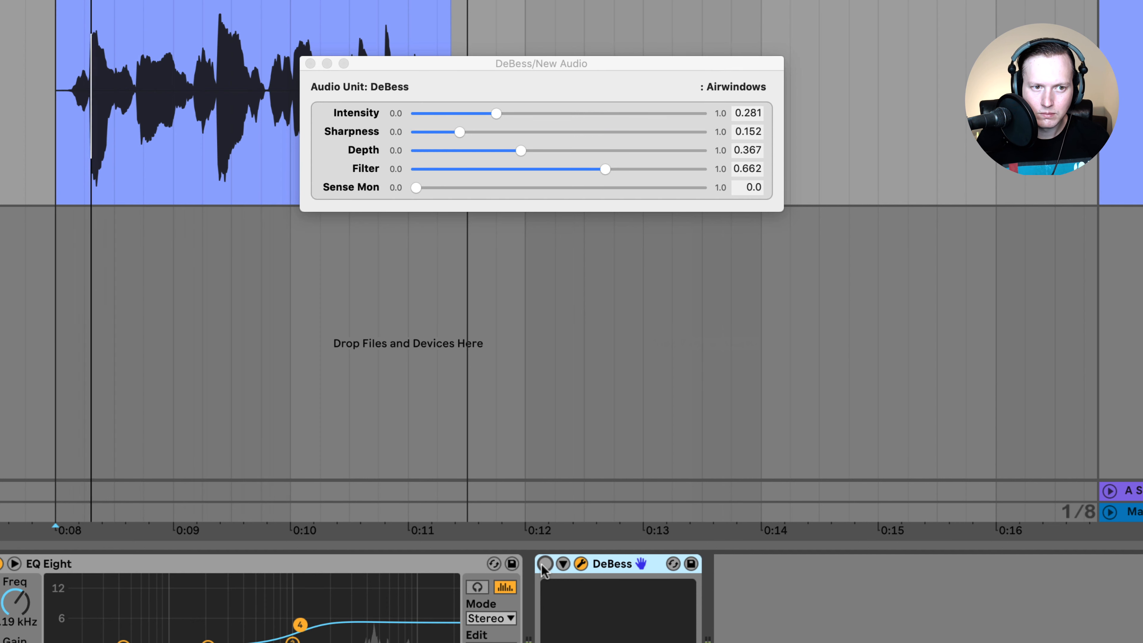
left_click(545, 564)
left_click_drag(516, 112, 579, 112)
mouse_move(605, 169)
left_mouse_down()
mouse_move(534, 169)
mouse_move(587, 163)
left_mouse_up()
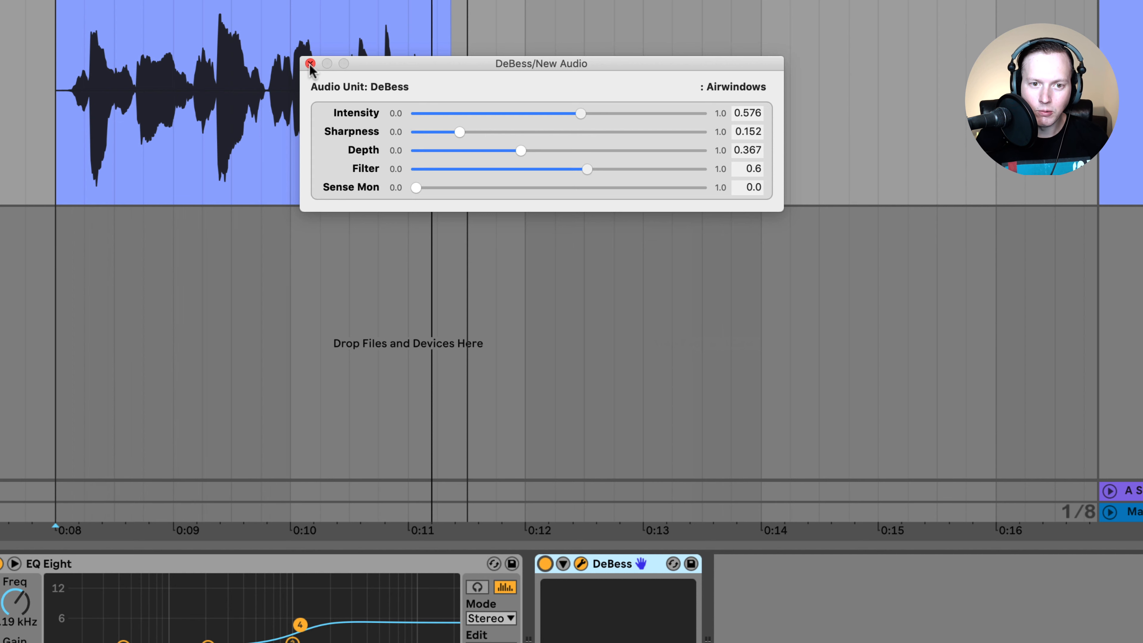
Close the DeBess window and delete the plug-in from the vocal track's effects chain
left_click_drag(371, 63, 367, 120)
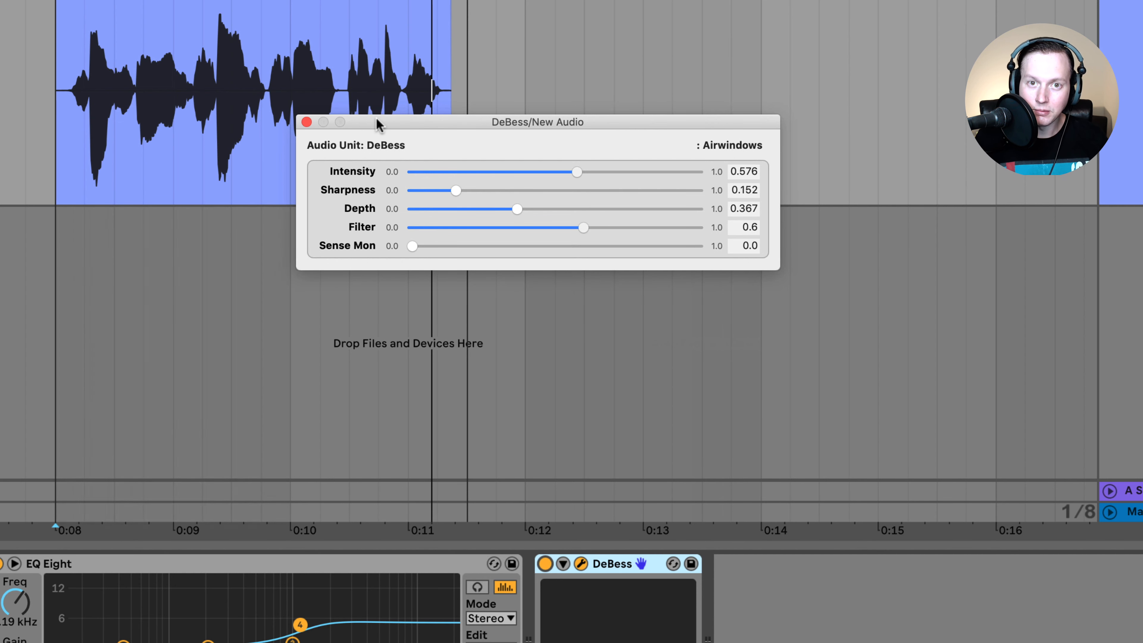
left_click(376, 119)
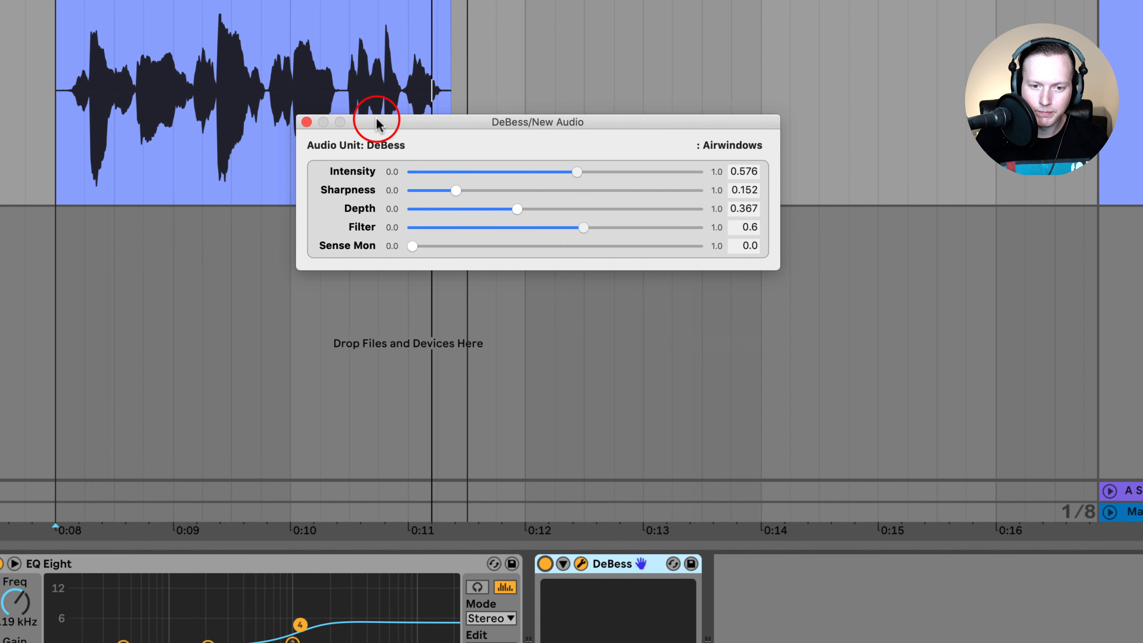
left_click(307, 122)
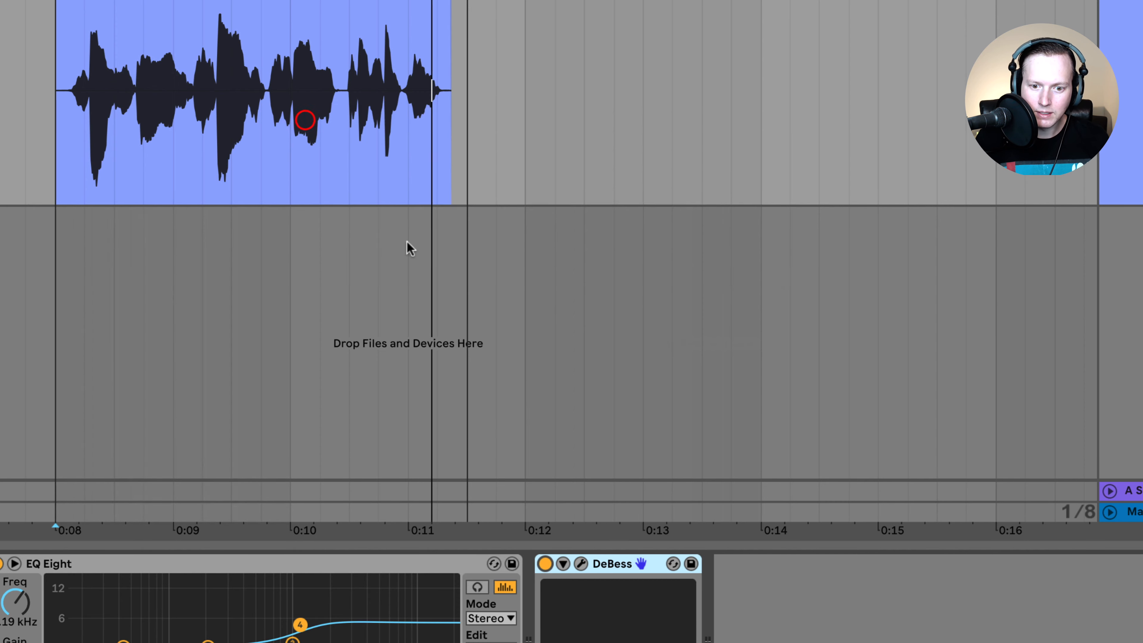
left_click(627, 558)
key("Delete")
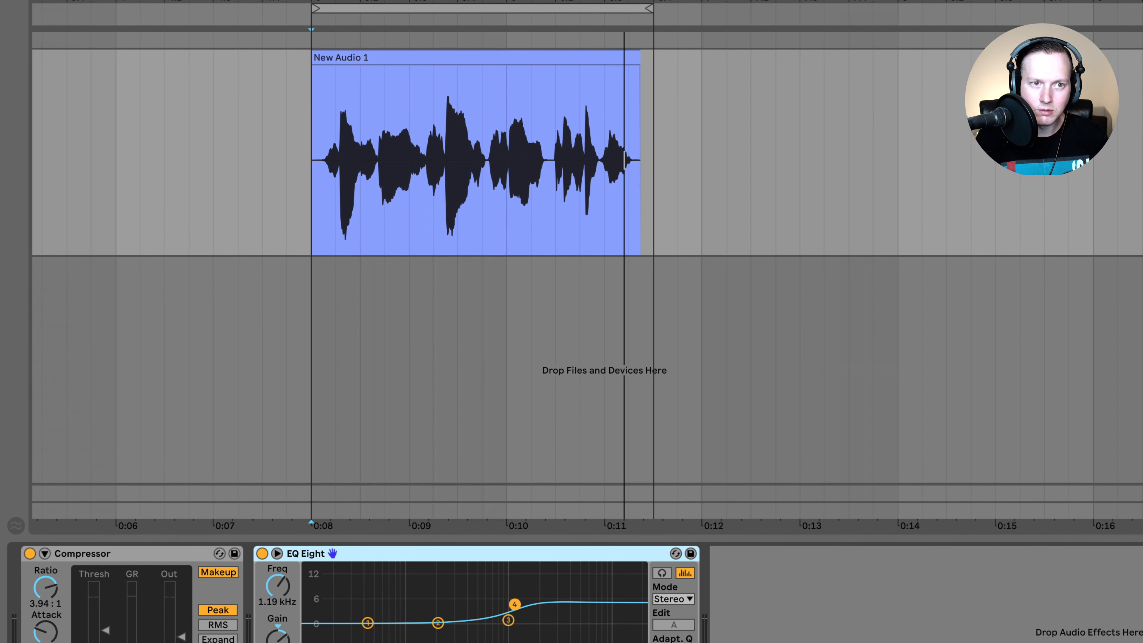
Turn off the arrangement grid and place the insert marker in the vocal clip just before the first loud peak
left_click_drag(374, 5, 372, 3)
left_click_drag(372, 5, 371, 9)
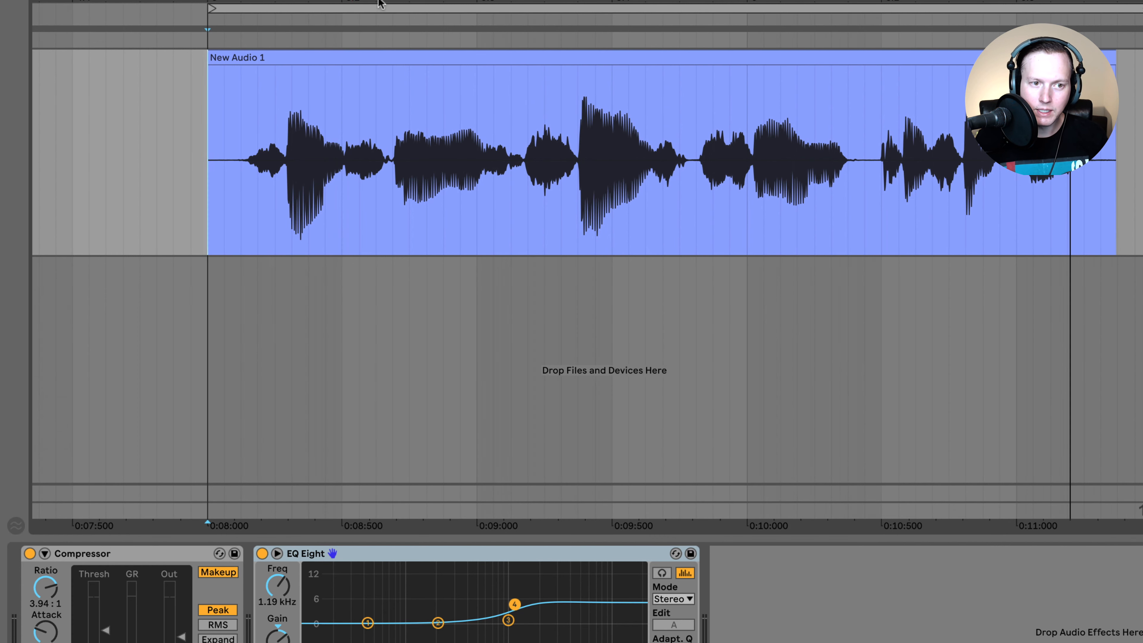
left_click(437, 66)
left_click_drag(234, 9, 235, 15)
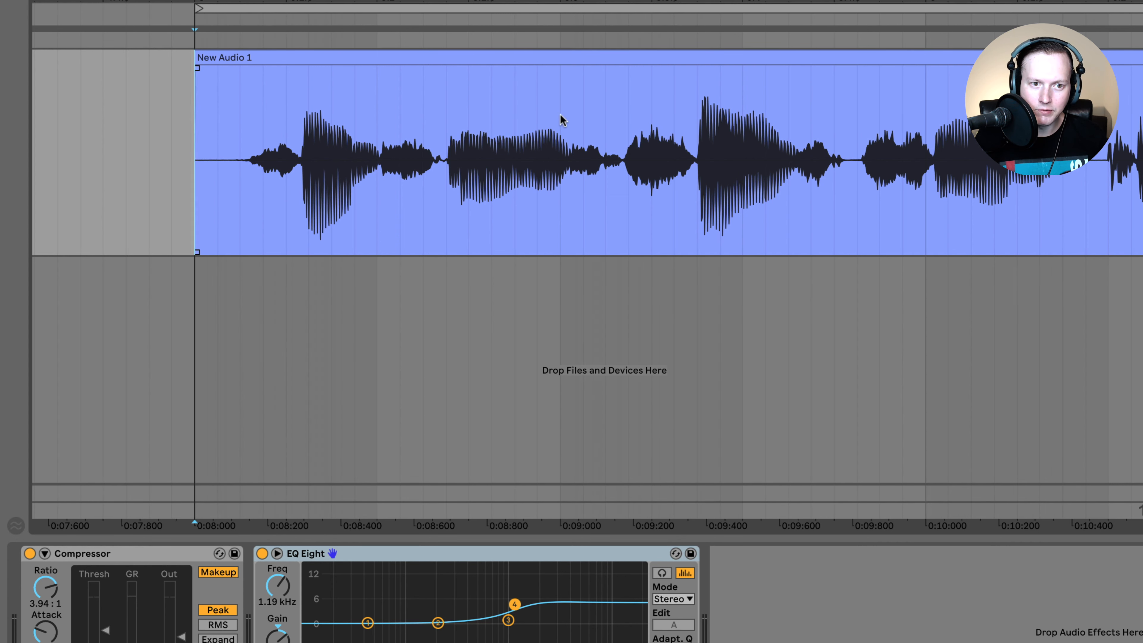
right_click(263, 187)
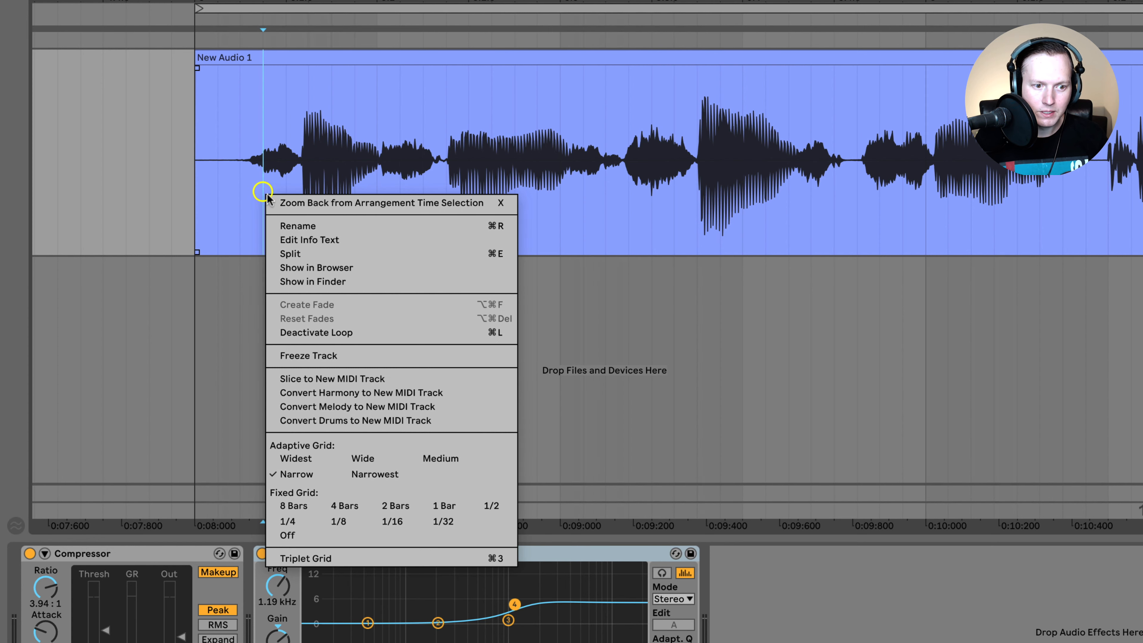
left_click(301, 539)
left_click(300, 184)
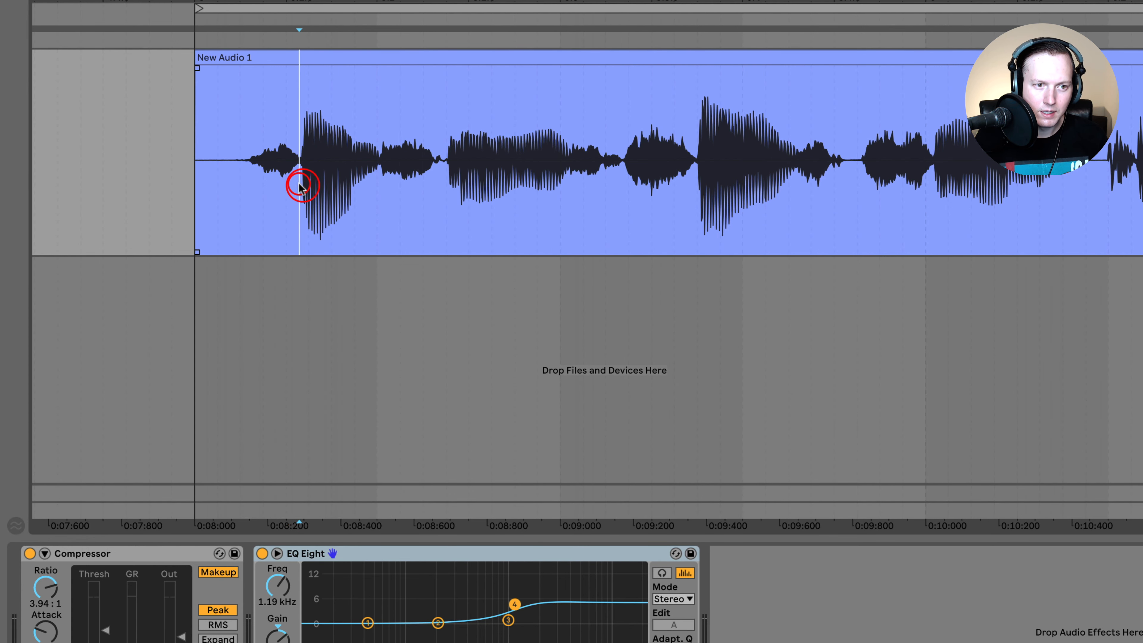
Split the first sibilant before the loud peak into its own clip, lower its gain, and play back the result
left_click_drag(300, 185, 240, 180)
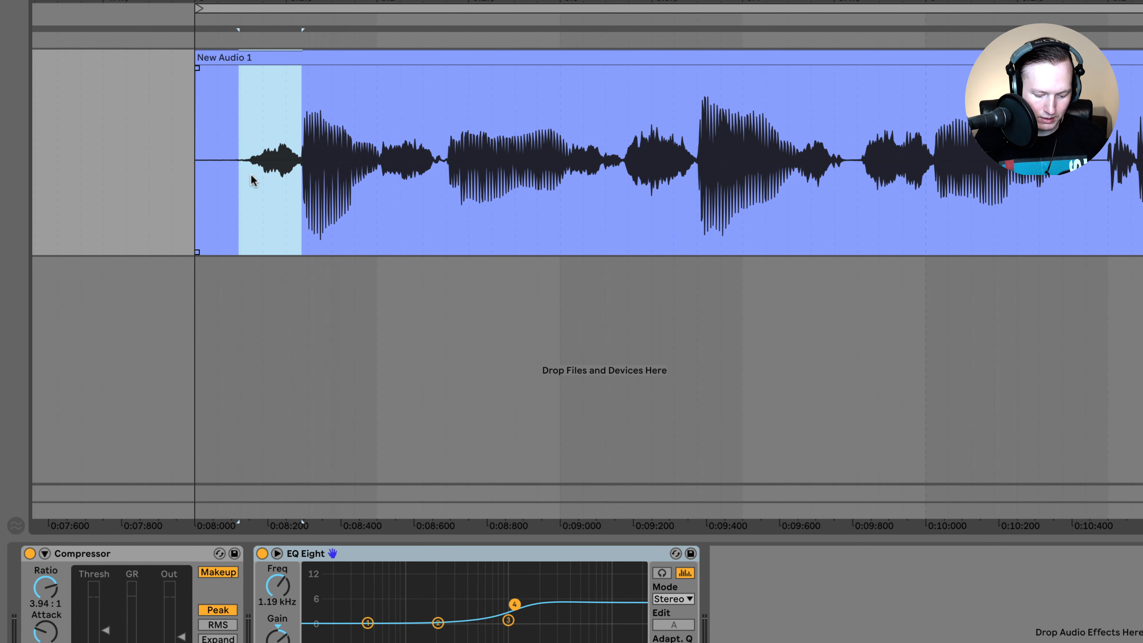
key("super+e")
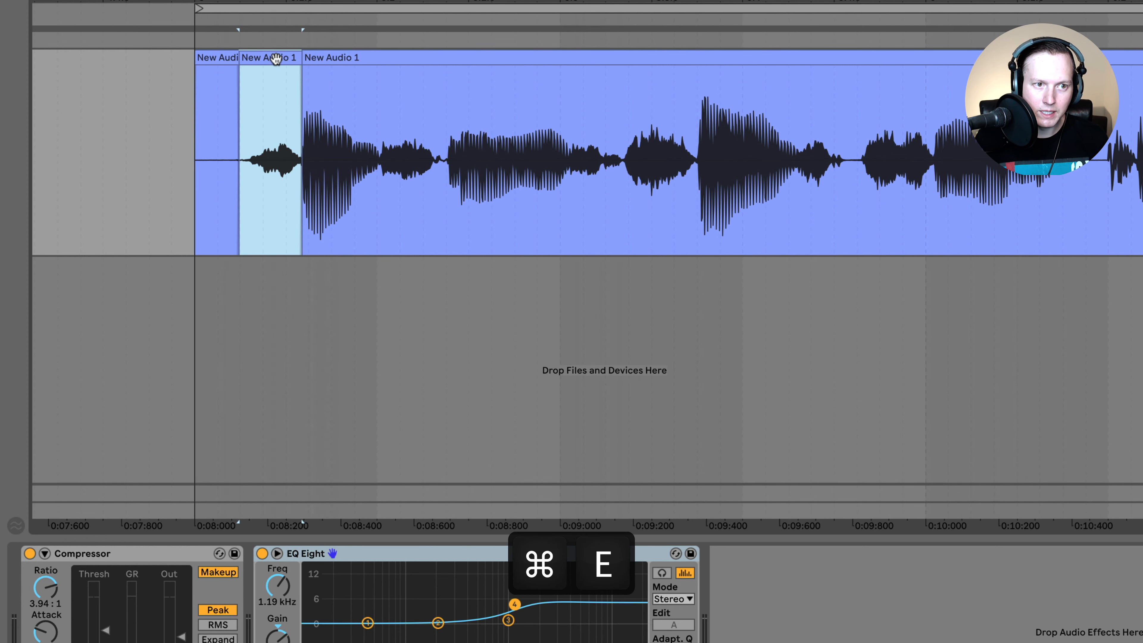
double_click(276, 60)
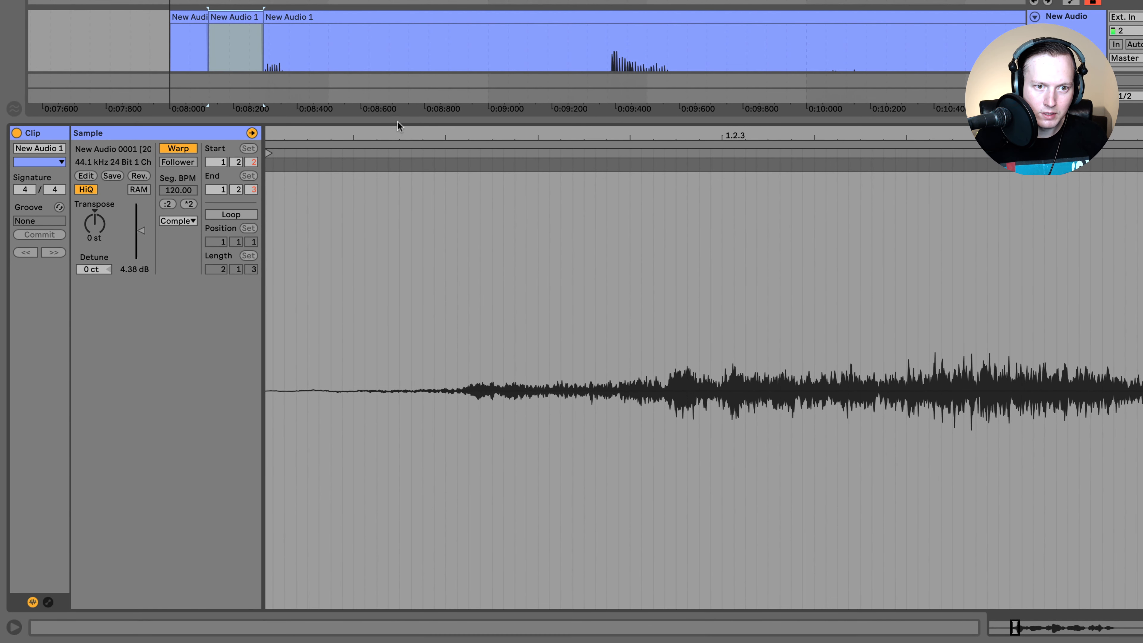
left_click_drag(398, 120, 139, 450)
left_click(173, 144)
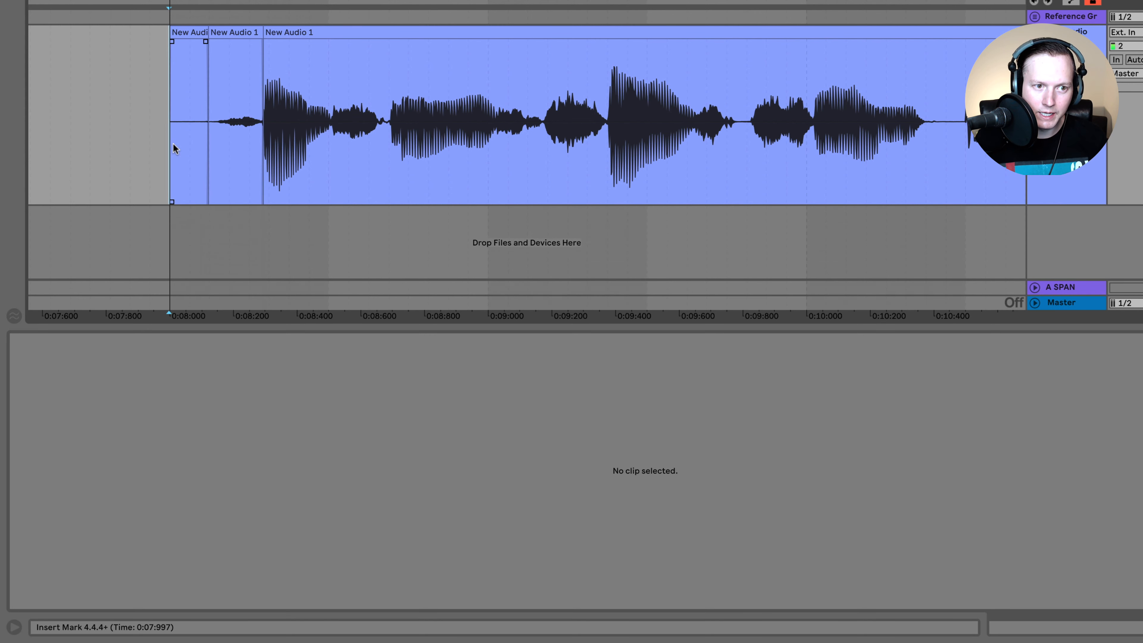
key("space")
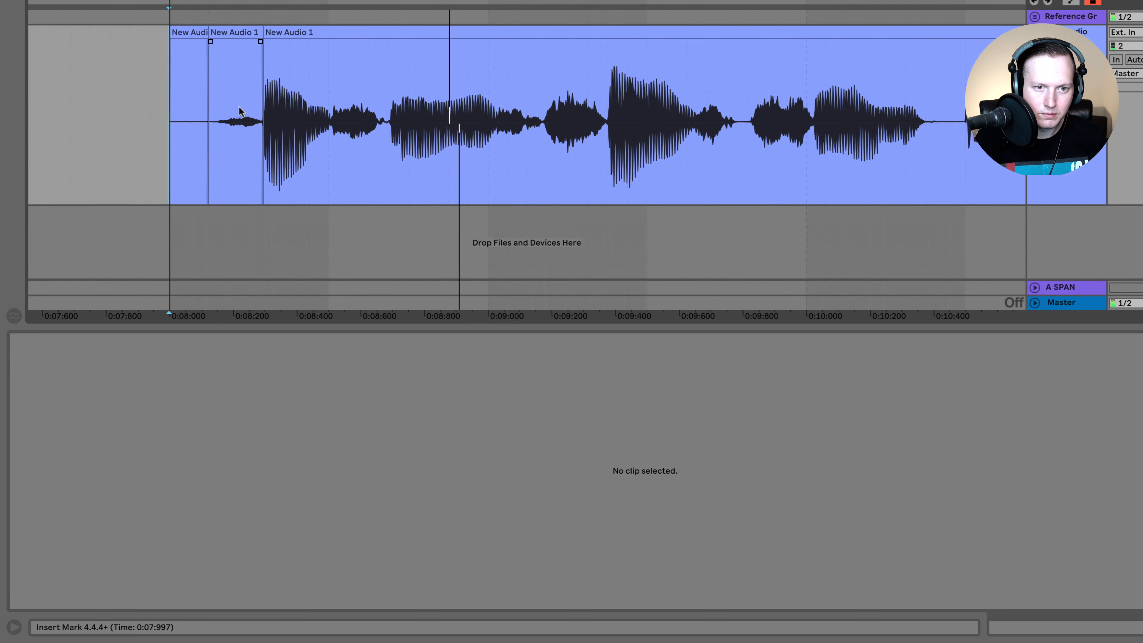
left_click(523, 128)
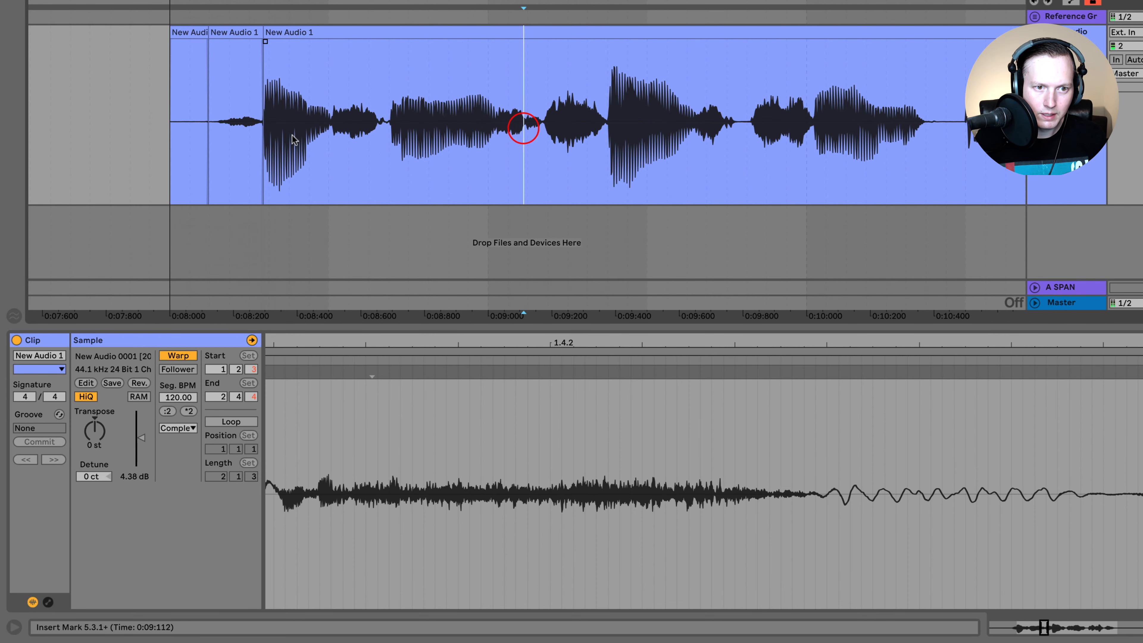
Split the sibilant sections at about 0:08.5–0:08.7 and 0:09.0–0:09.4 into separate clips and lower each clip's gain
left_click_drag(329, 139, 388, 139)
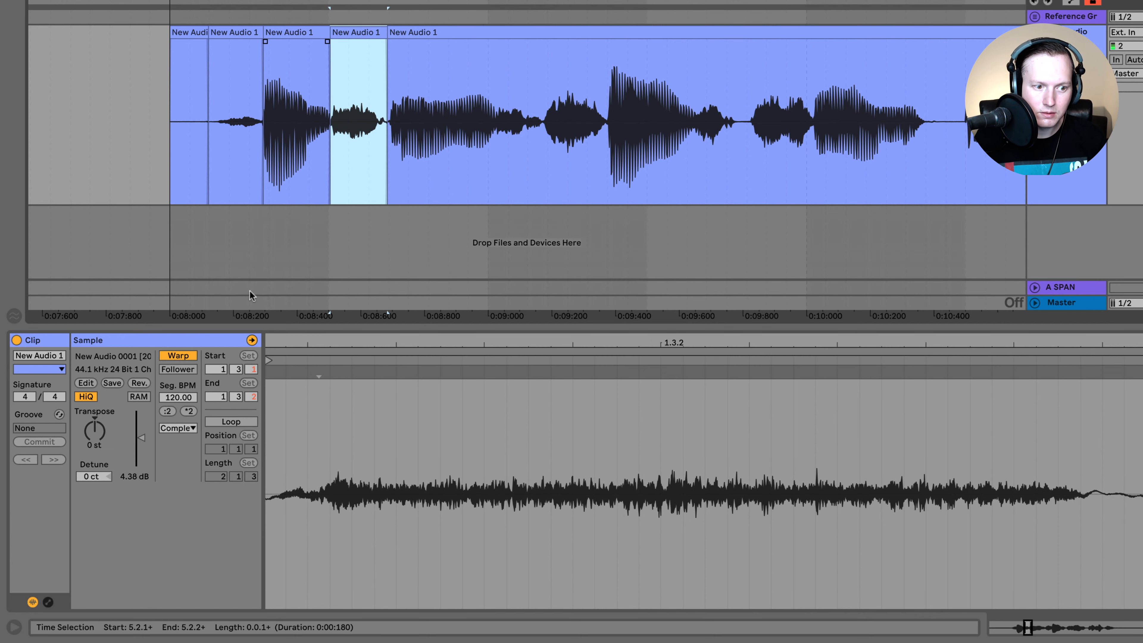
left_click_drag(141, 436, 140, 450)
left_click(493, 149)
left_click_drag(494, 151, 607, 149)
left_click_drag(141, 437, 140, 450)
left_click(191, 162)
Split the sibilant section at about 0:09.6–0:10.0 into its own clip and lower its gain
scroll(446, 175, "right", 5)
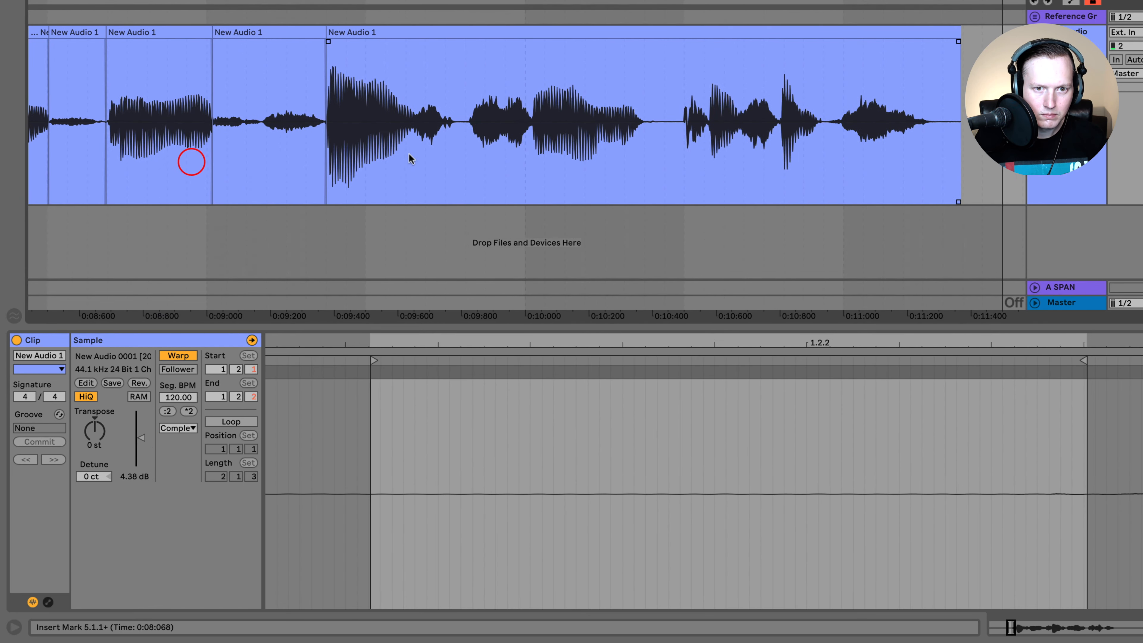
left_click_drag(409, 156, 530, 155)
left_click_drag(143, 437, 142, 448)
left_click_drag(470, 156, 261, 155)
Split off the final sibilant near 0:11 and set that clip's gain to -4.16 dB
left_click(634, 153)
left_click(623, 154)
key("super+e")
left_click(654, 34)
left_click_drag(141, 435, 142, 449)
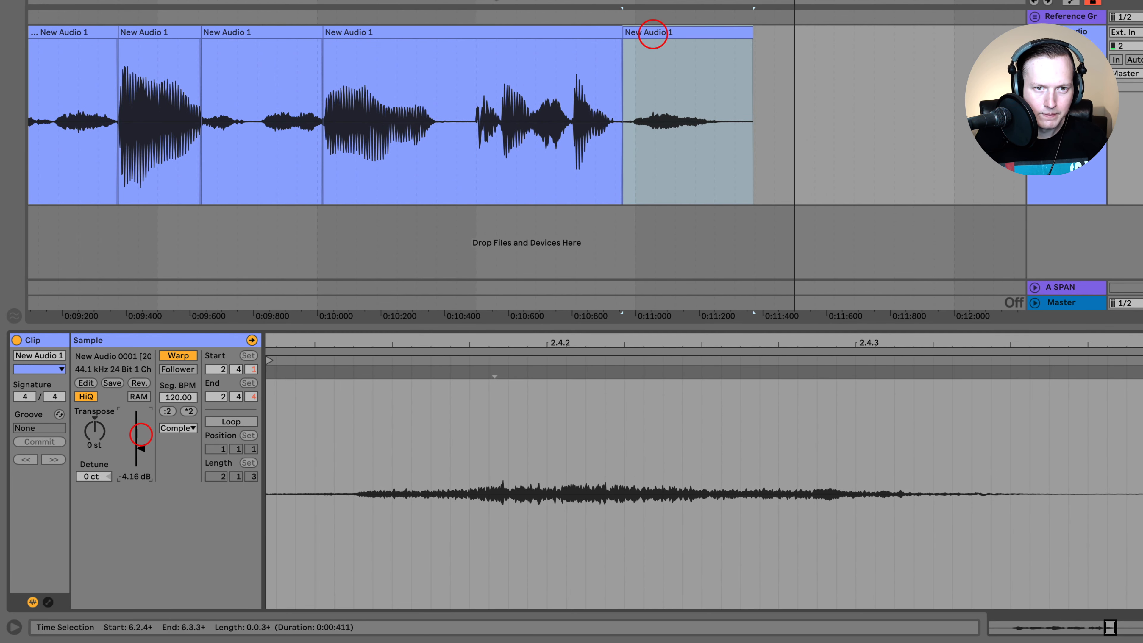
Play back the whole edited vocal from 0:08 to check the lowered sibilants
scroll(511, 155, "down", 5)
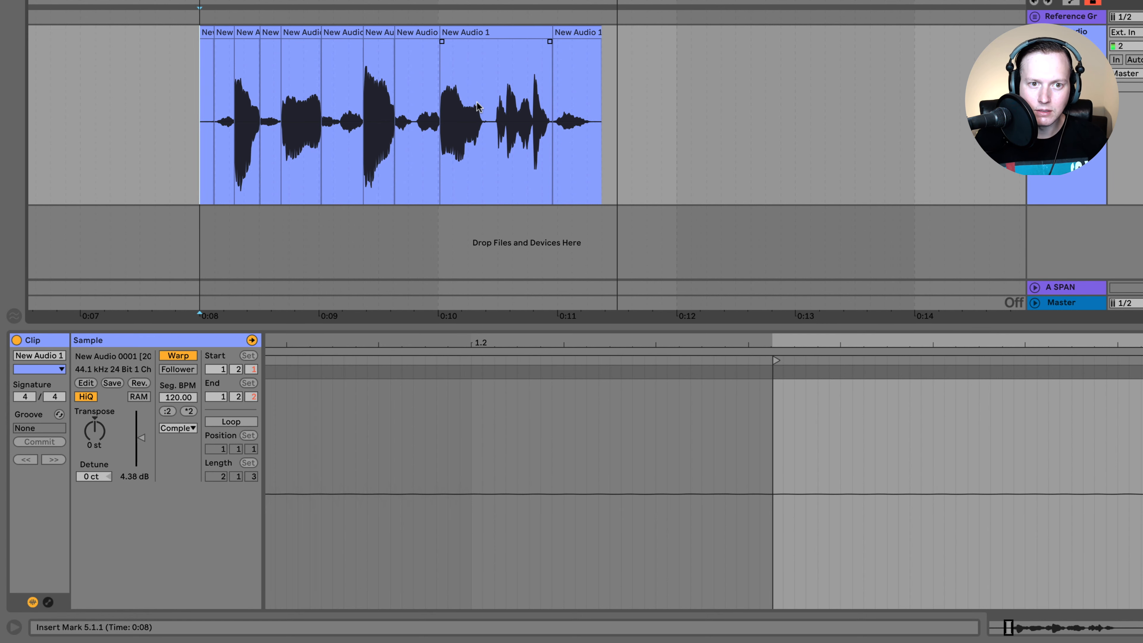
key("space")
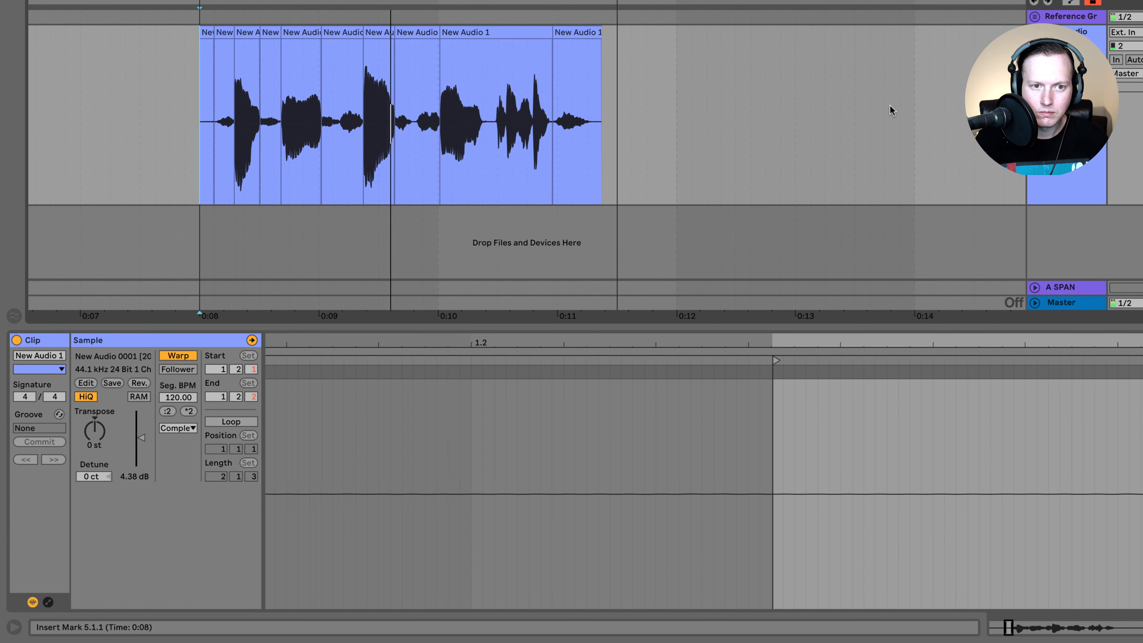
key("space")
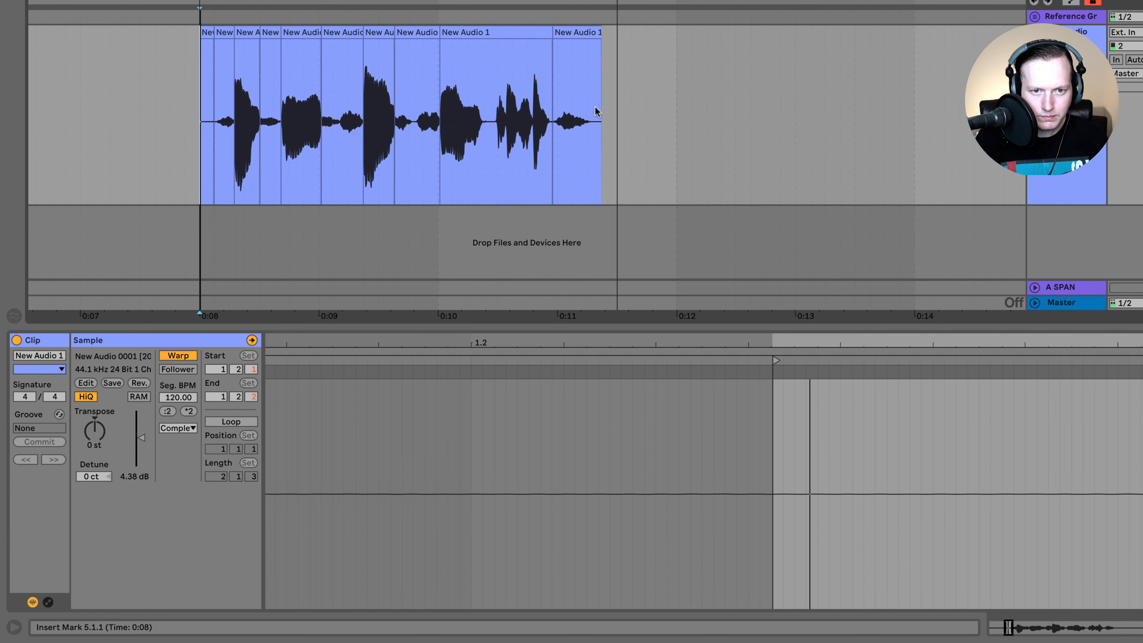
Split the sibilant between the last two short peaks, about 0:10.66–0:10.80, into its own clip and lower its gain
scroll(533, 98, "up", 8)
scroll(534, 98, "down", 1)
left_click_drag(443, 160, 534, 156)
left_click(453, 157)
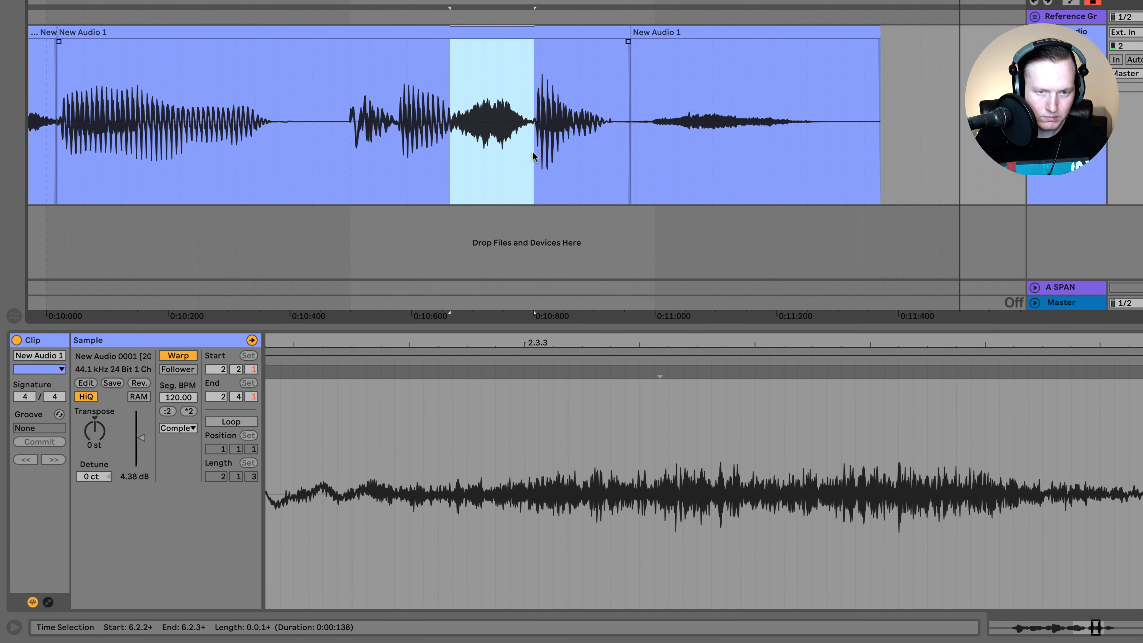
key("ctrl+e")
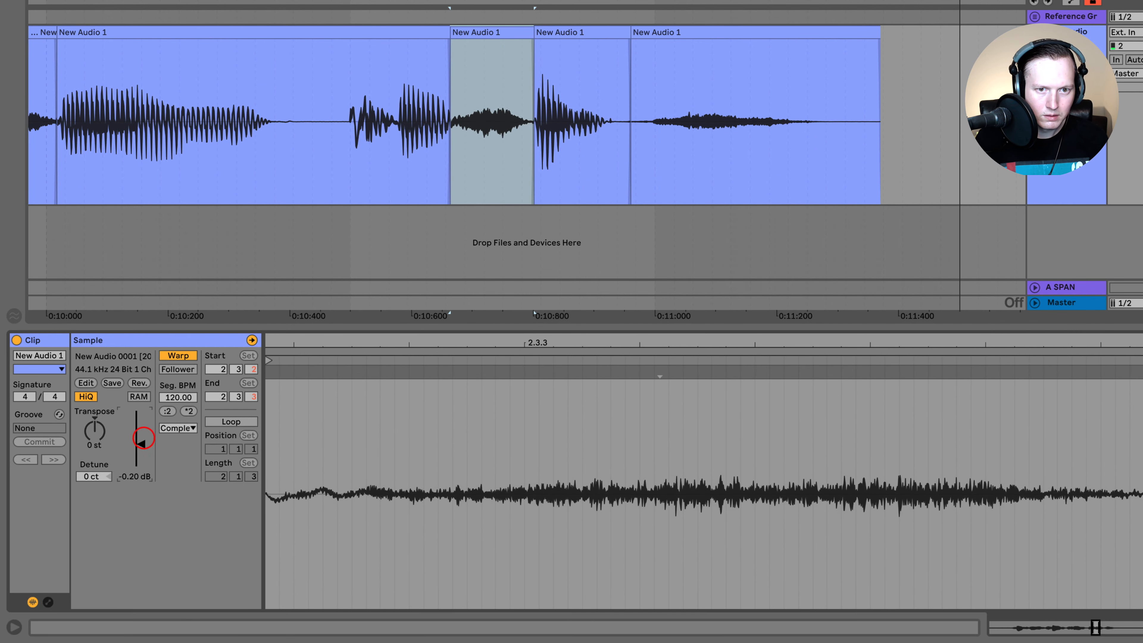
Split the vocal at 0:10.477, trim the start of the following clip to the consonant, and add a short fade-in
left_click(354, 146)
left_click(336, 145)
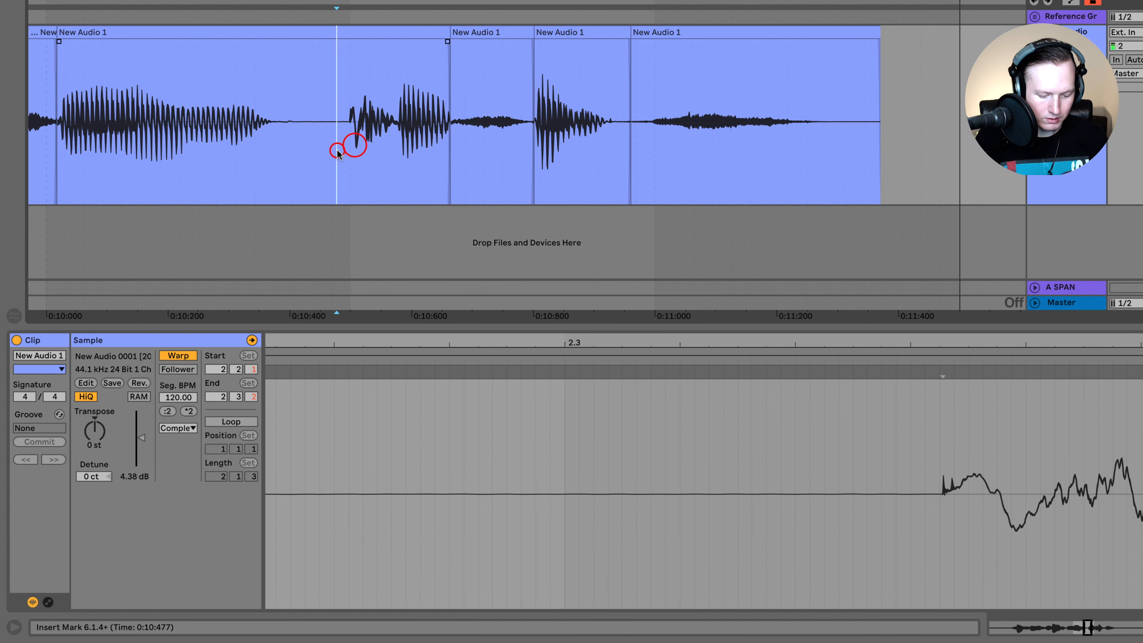
key("ctrl+e")
left_click(339, 31)
left_click_drag(338, 32, 377, 43)
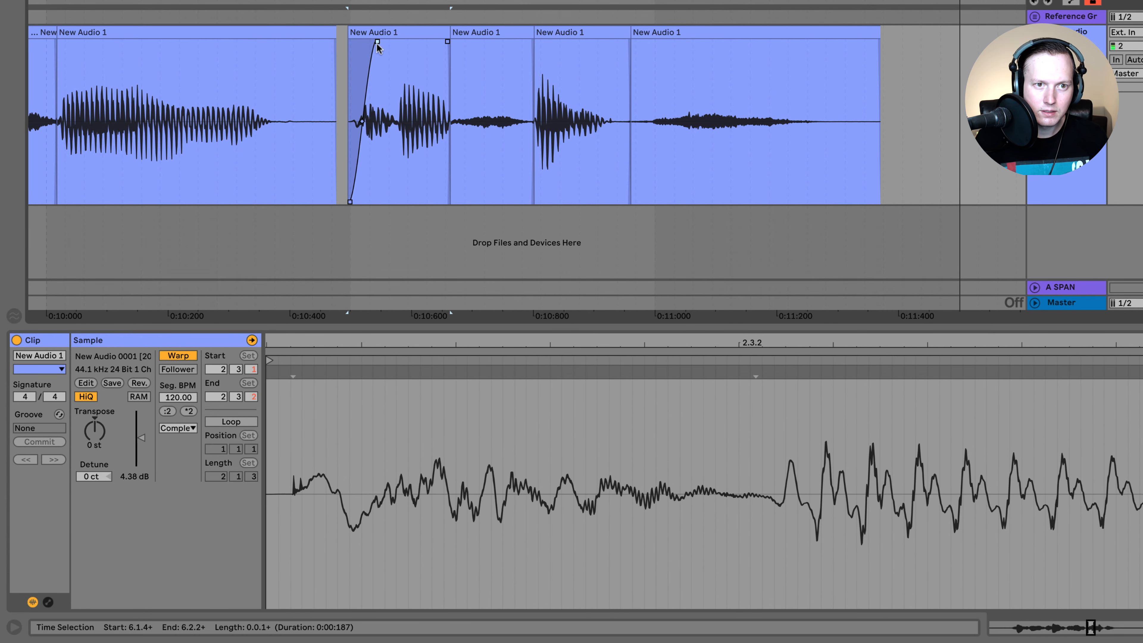
Play back the edited vocal from 0:08 and show the track's effects chain
left_click_drag(379, 2, 380, 0)
left_click(86, 171)
left_click(87, 170)
key("space")
left_click(90, 170)
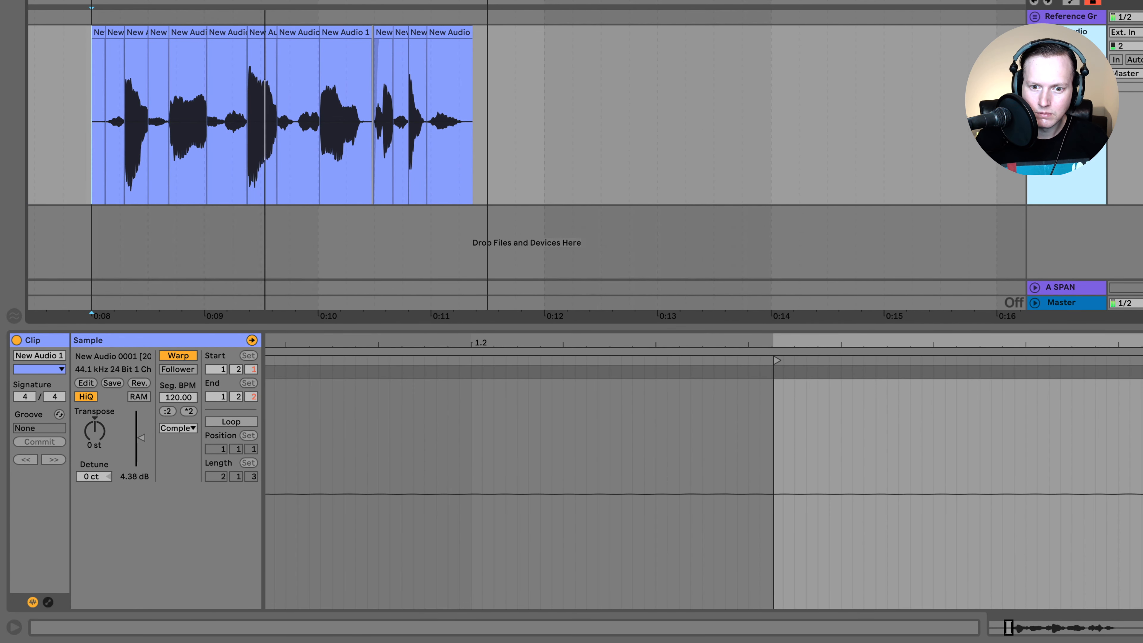
key("shift+Tab")
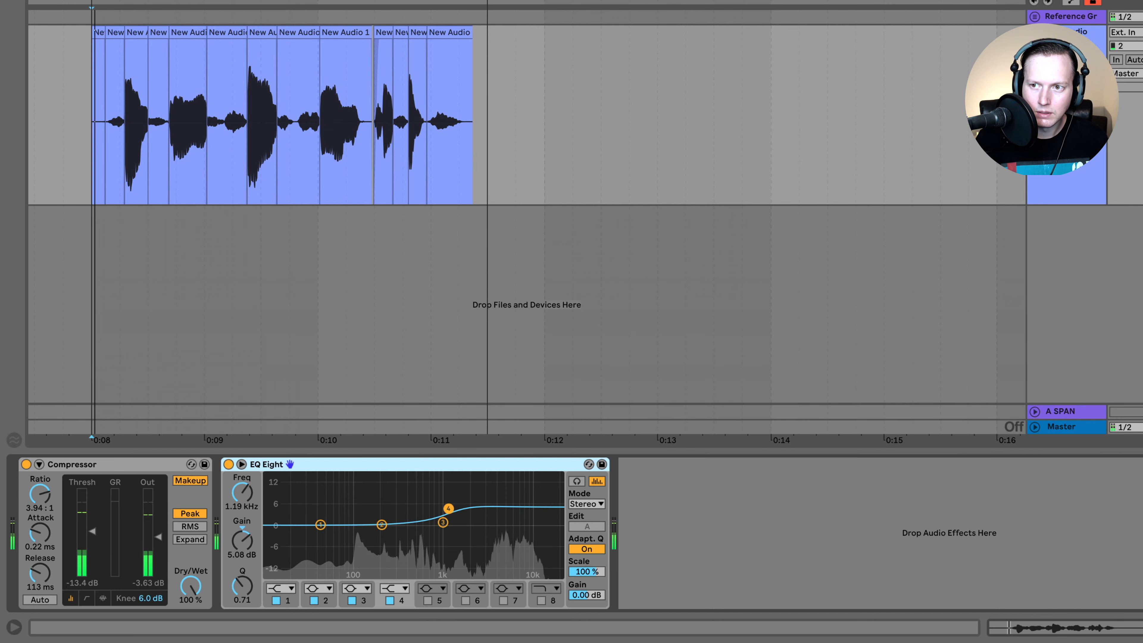
key("space")
Duplicate the vocal track and extend the copy's first clip over the split pieces to restore the unedited vocal
right_click(1061, 59)
left_click(1102, 91)
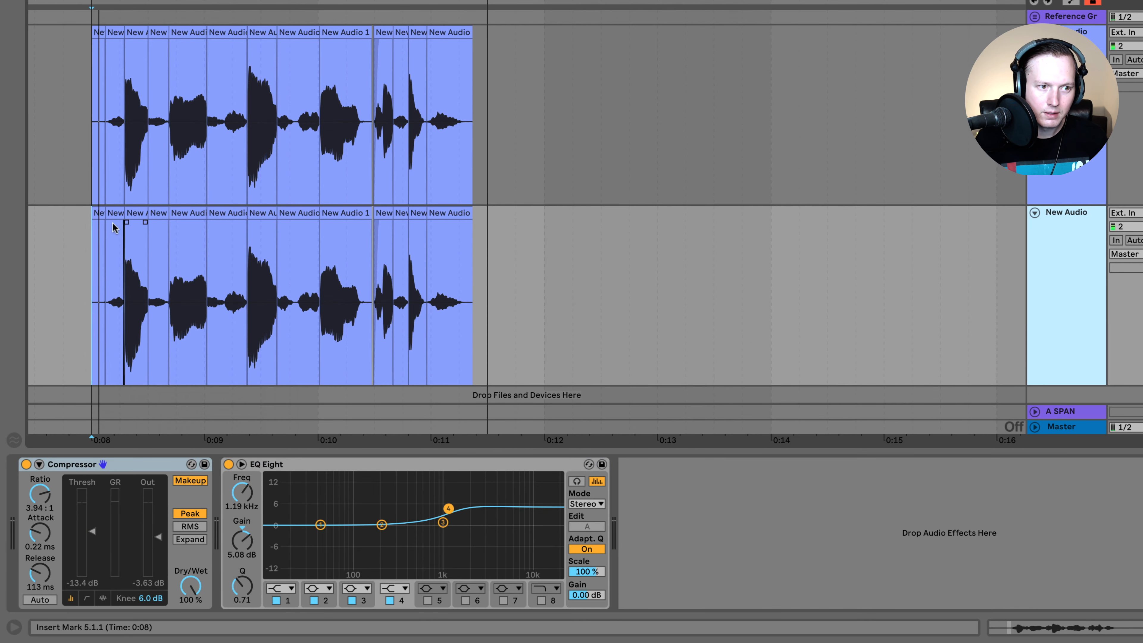
left_click_drag(104, 216, 482, 231)
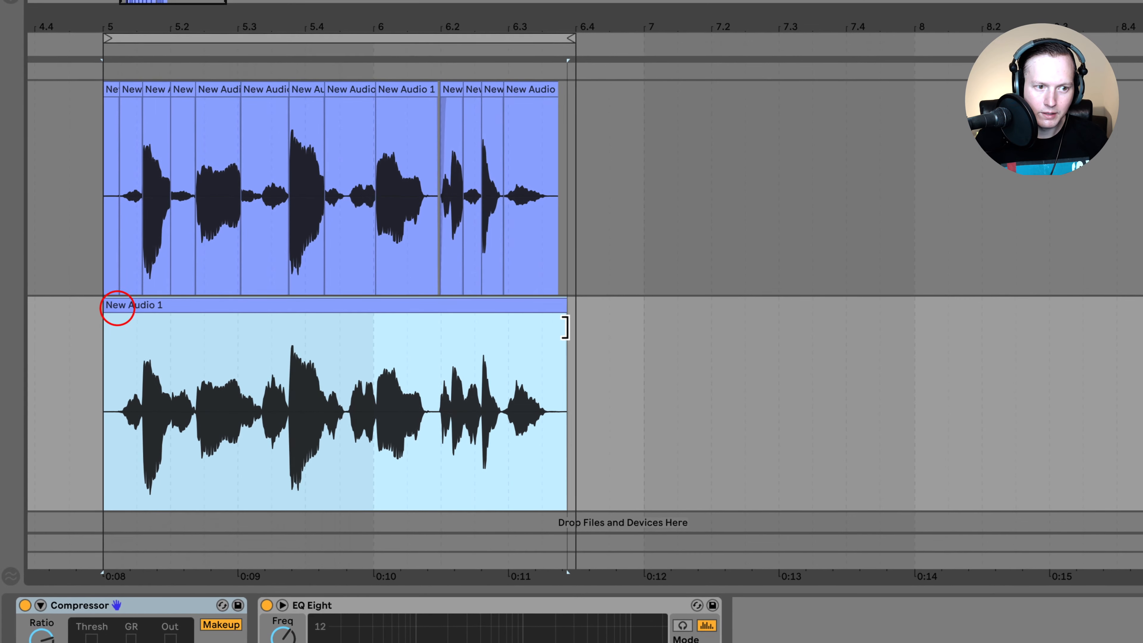
Compare the edited and unedited vocal tracks in playback, and reduce the height of both tracks
left_click(106, 440)
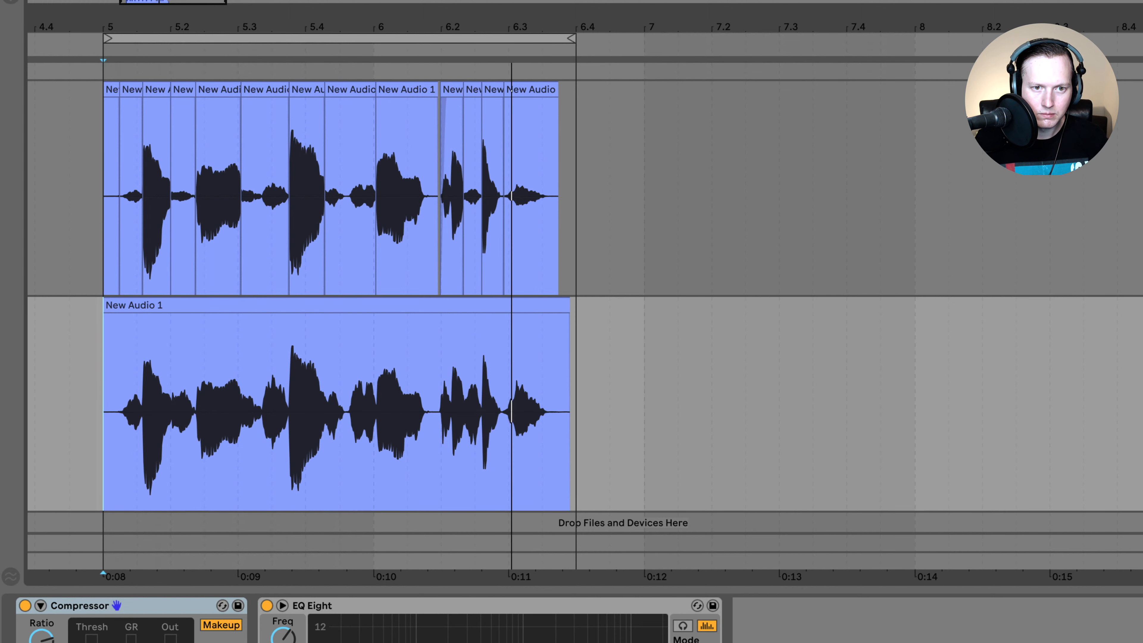
left_click(1139, 90)
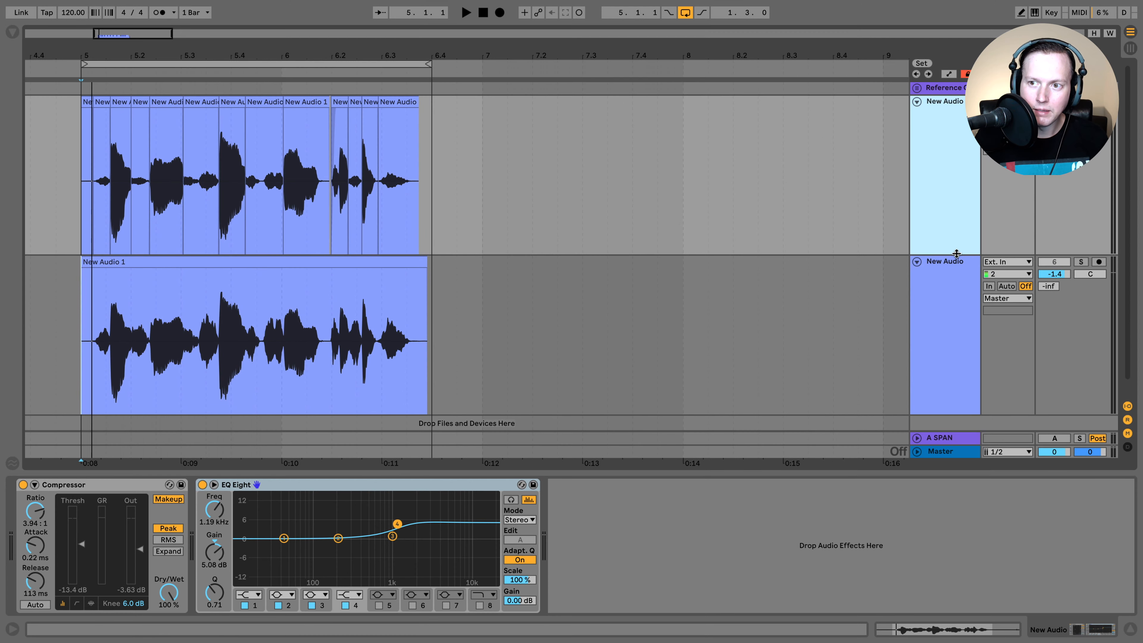
left_click_drag(956, 254, 957, 200)
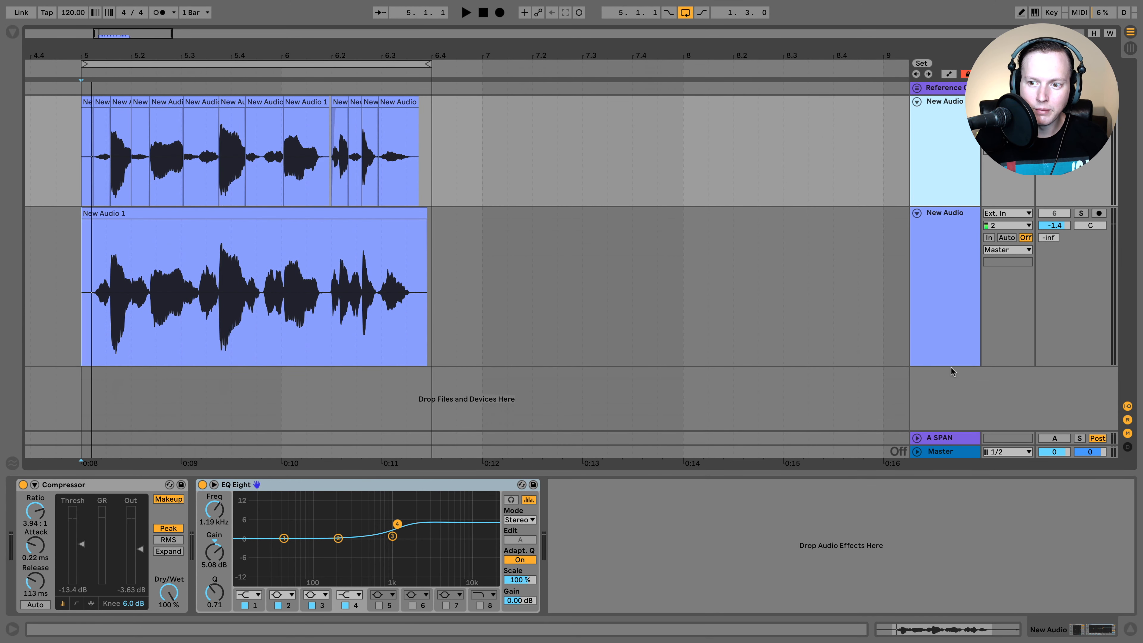
left_click_drag(951, 368, 954, 315)
left_click(952, 162)
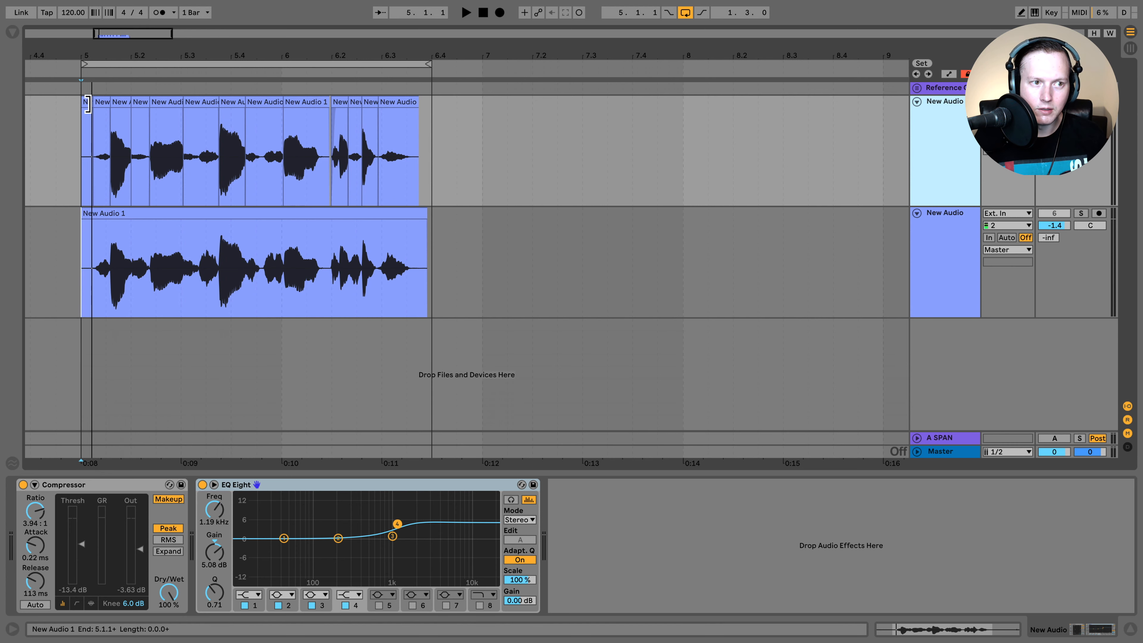
Extend the upper track's first clip over all its split pieces to 6.4.1 and select that track
left_click_drag(91, 103, 431, 119)
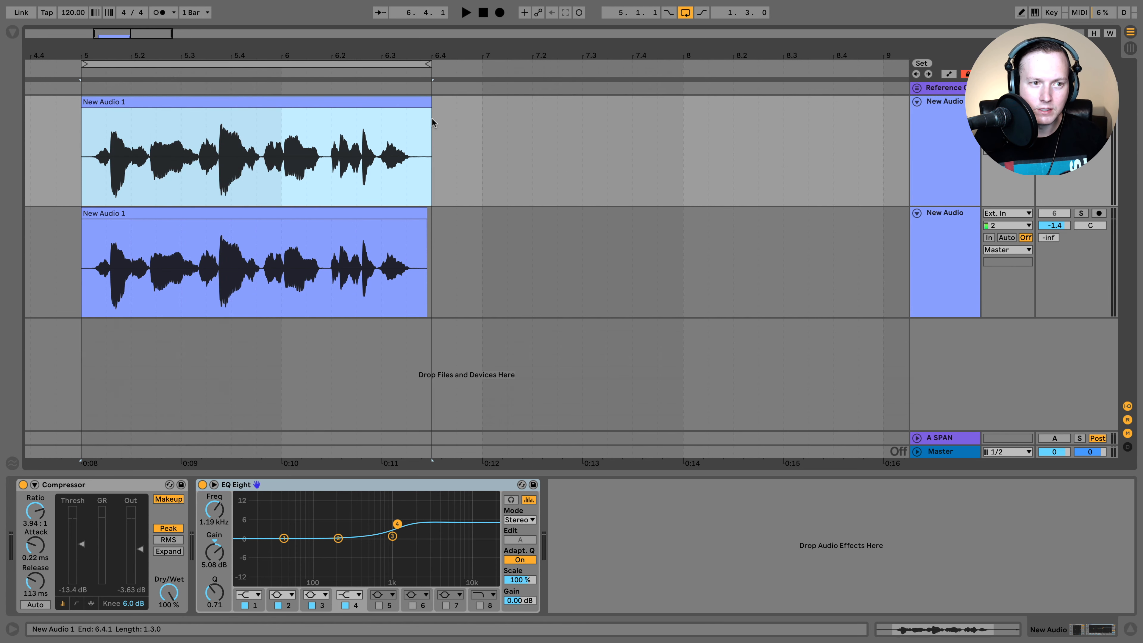
left_click(929, 245)
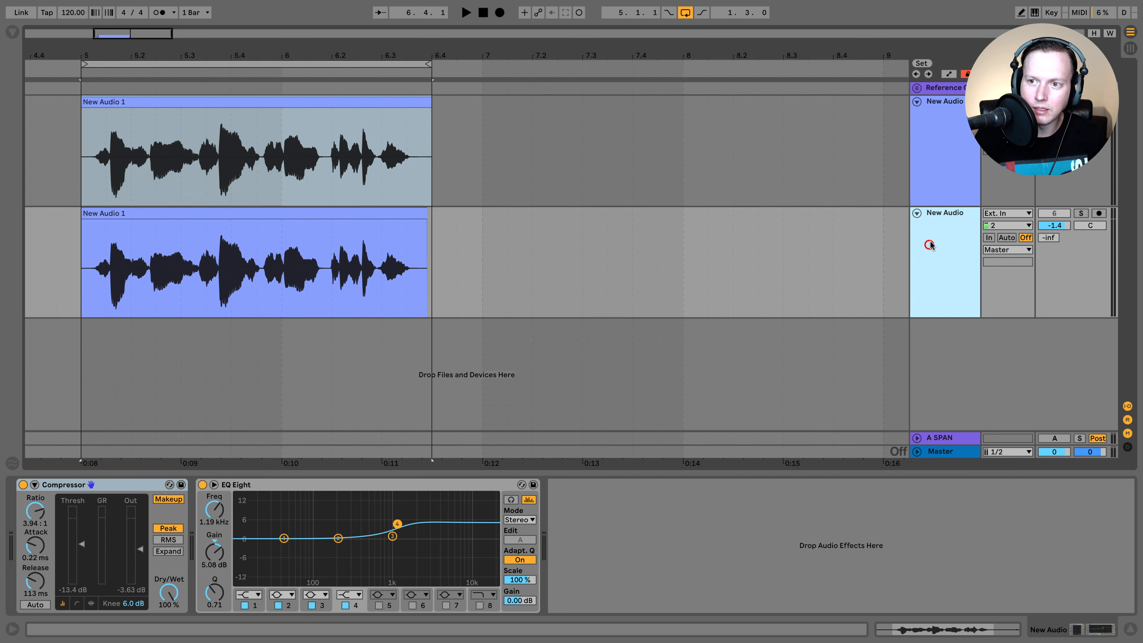
left_click(959, 144)
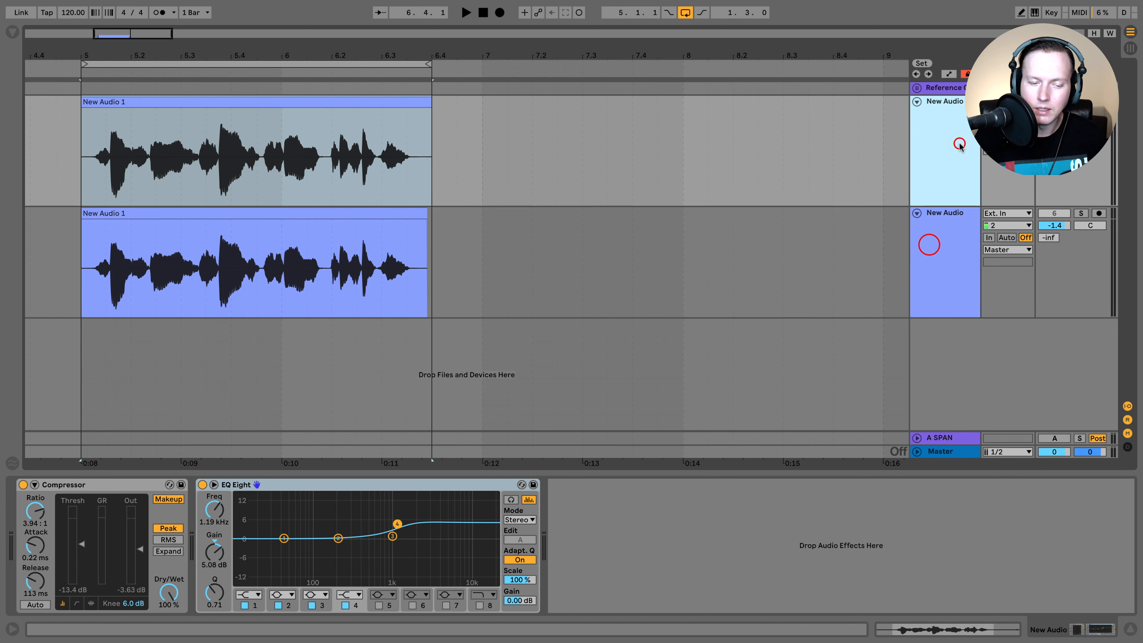
Clear the browser search, add Utility from the Favorites after the upper track's EQ Eight, and hide the browser
left_click(13, 32)
left_click_drag(73, 35, 28, 35)
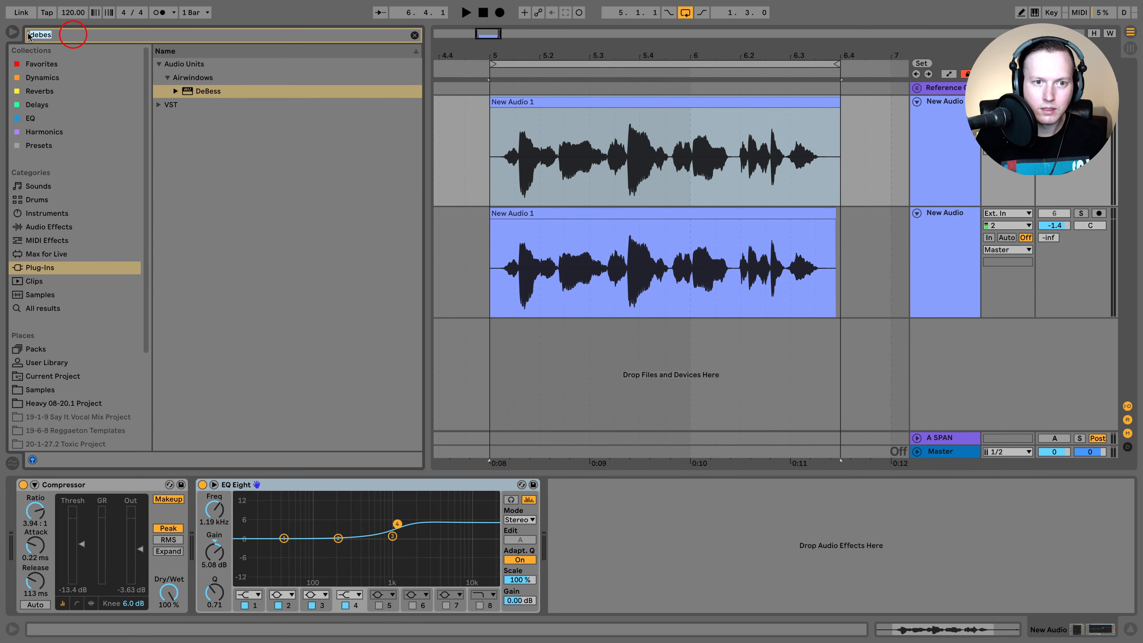
key("BackSpace")
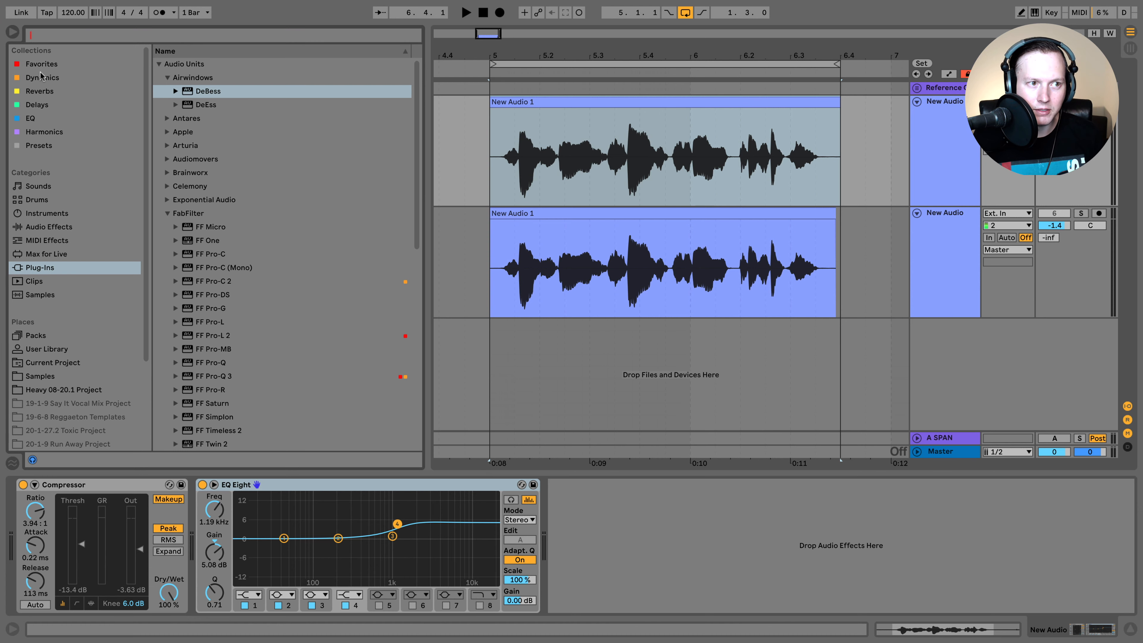
left_click(48, 64)
double_click(188, 90)
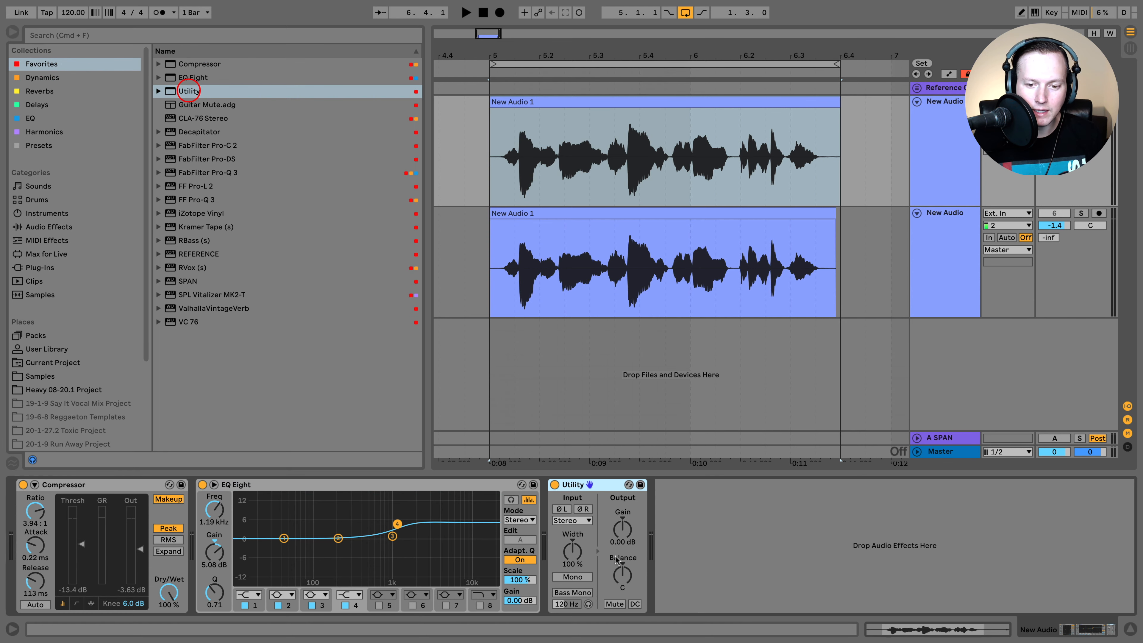
left_click(14, 34)
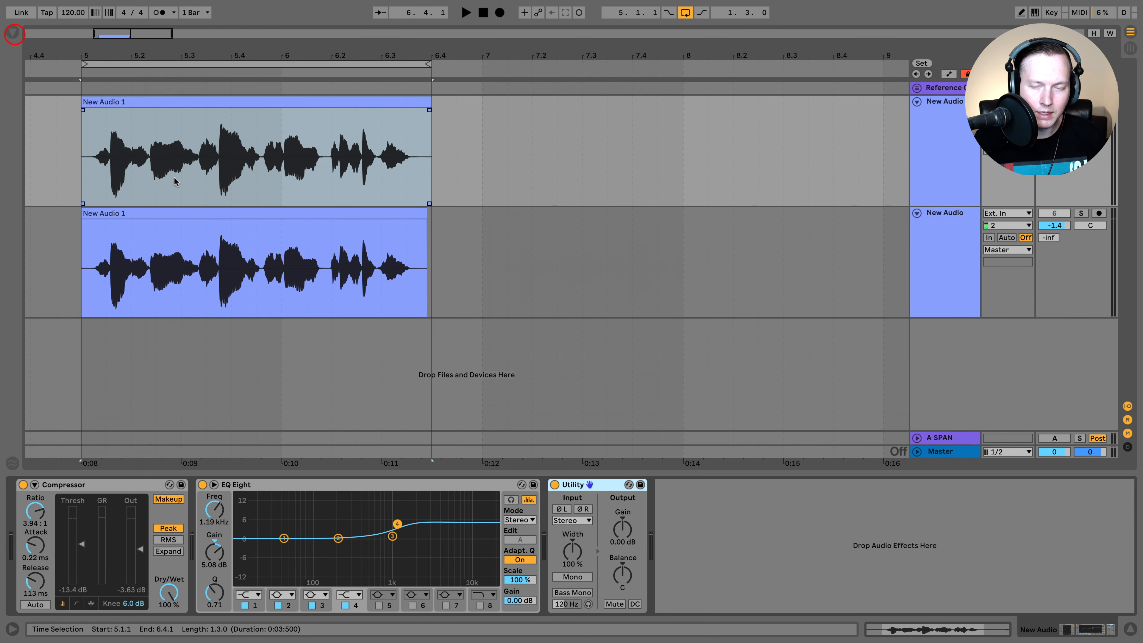
Show the automation for Utility's Gain and lower it to -9.20 dB across the first sibilant
right_click(623, 528)
left_click(640, 533)
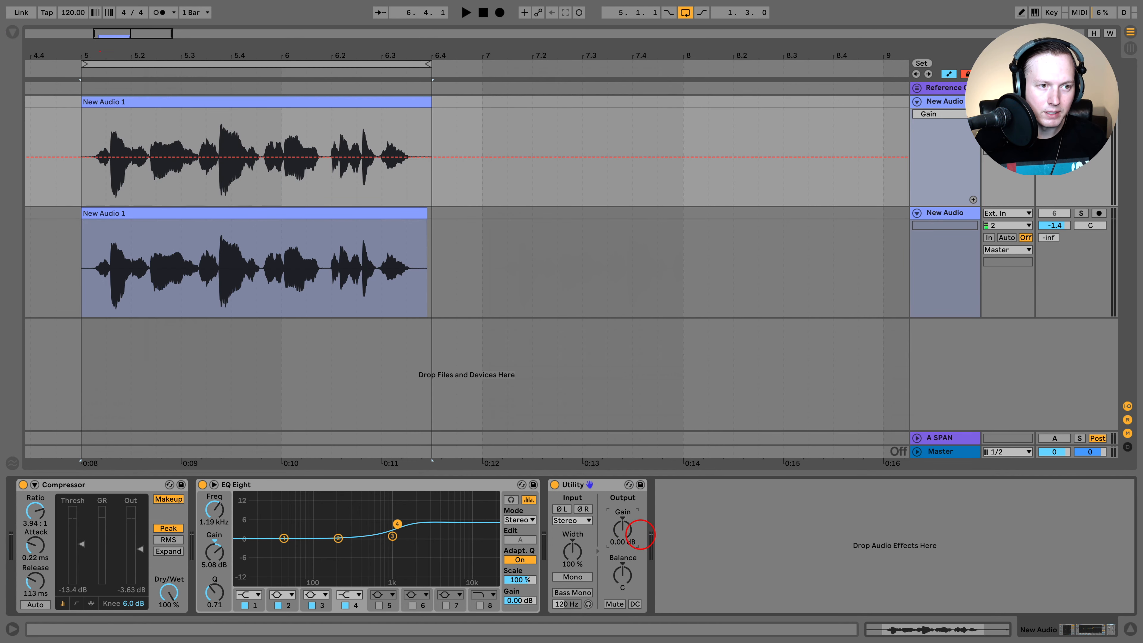
left_click_drag(100, 51, 100, 128)
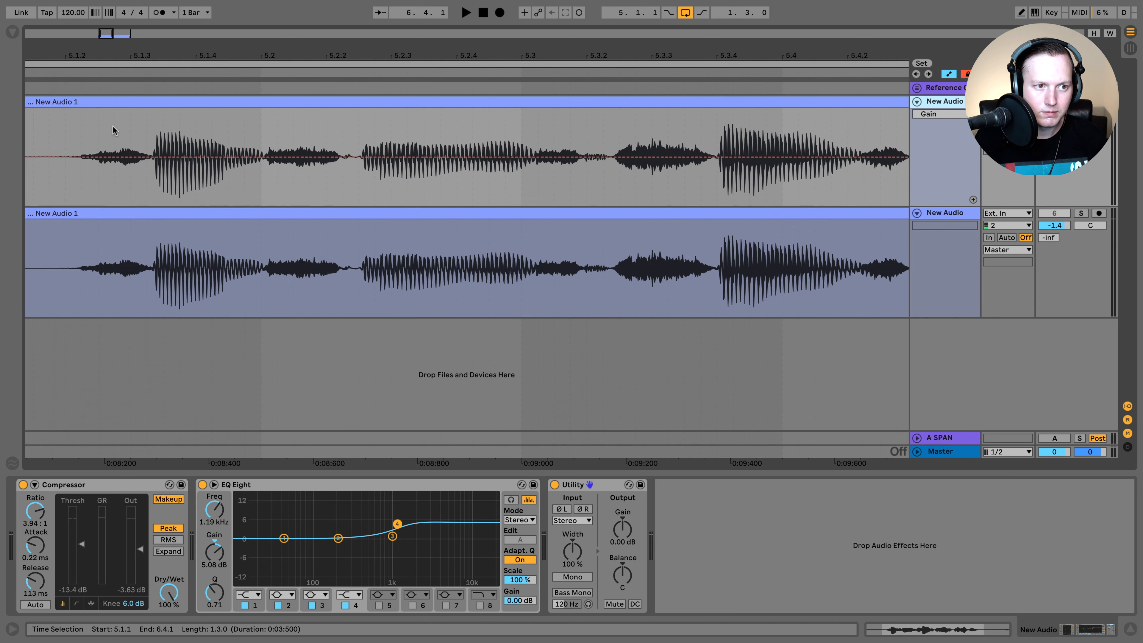
left_click_drag(153, 184, 68, 180)
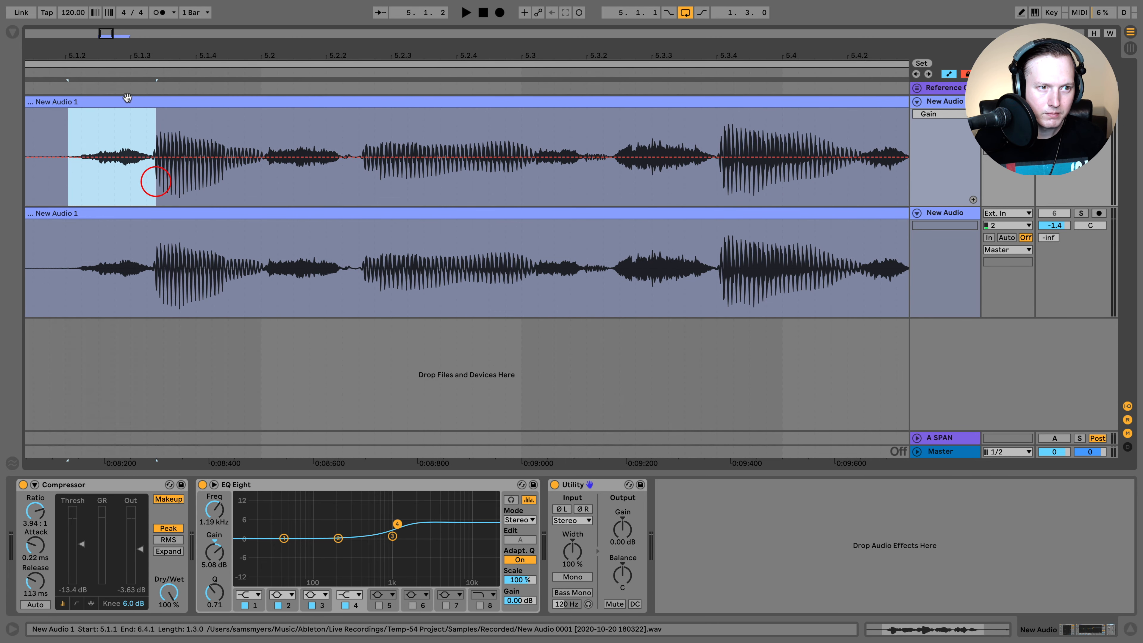
left_click_drag(110, 112, 110, 126)
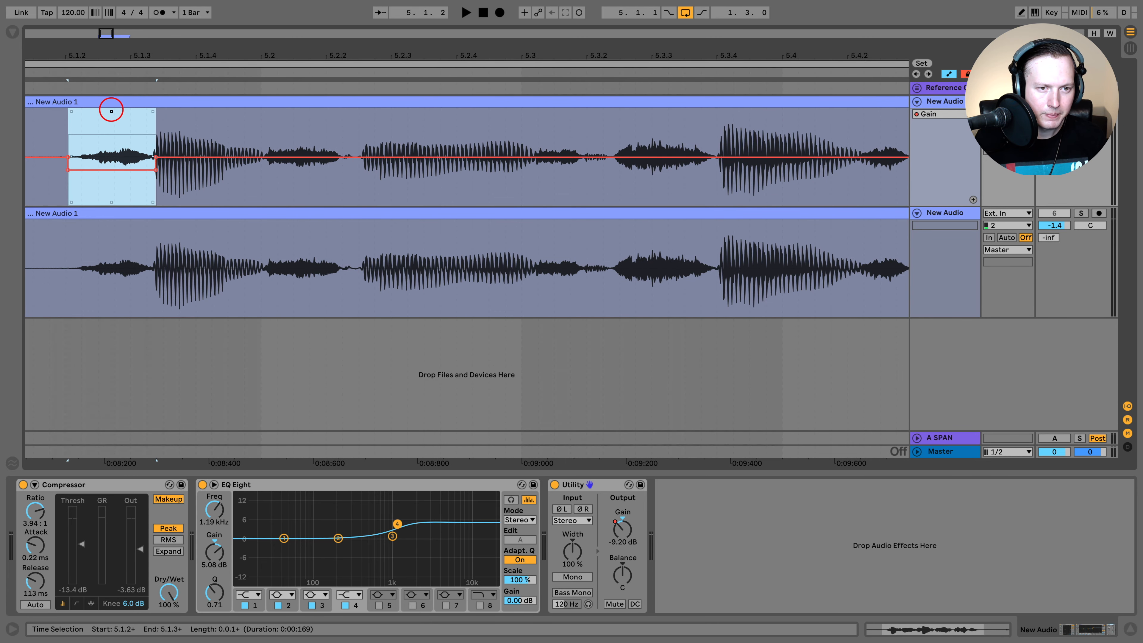
Lower Utility's Gain automation across the second sibilant, just before 5.2 to past 5.2.2, and audition the passage
left_click(258, 173)
left_click_drag(300, 179, 359, 175)
left_click_drag(308, 111, 309, 115)
left_click(36, 131)
key("space")
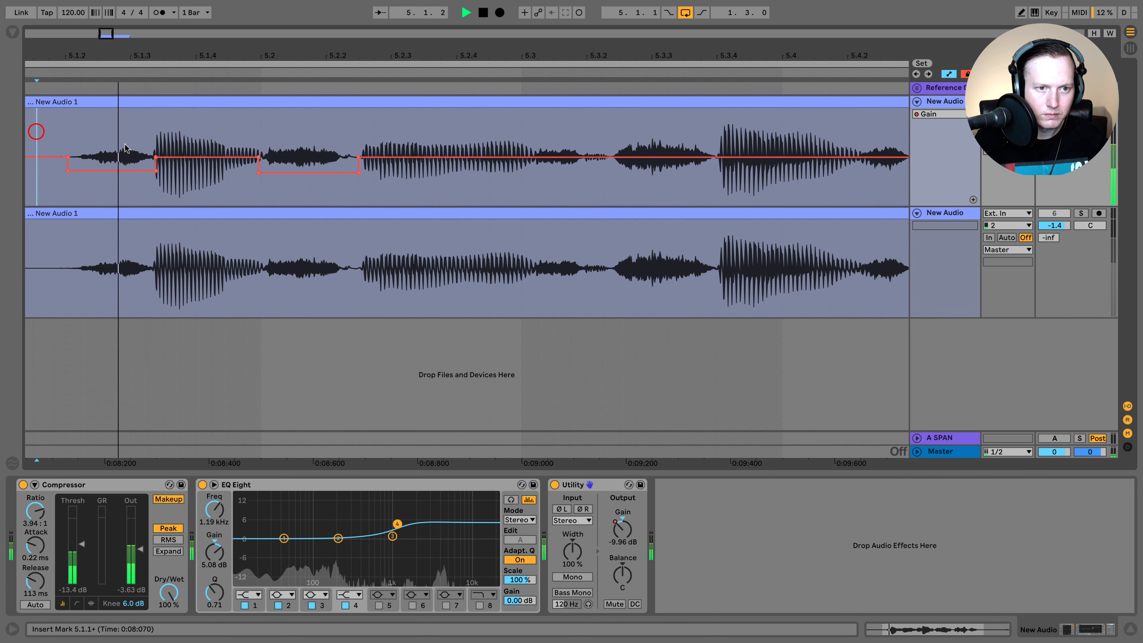
key("space")
Lower the Gain automation across the sibilants between 5.3 and 5.3.4 and audition the passage
left_click_drag(388, 178, 566, 180)
left_click_drag(474, 111, 475, 143)
left_click(359, 124)
key("space")
key("space")
Lower the Gain automation across the sibilants from 5.4.2 to 6.1.1 and audition the passage
left_click_drag(392, 177, 592, 177)
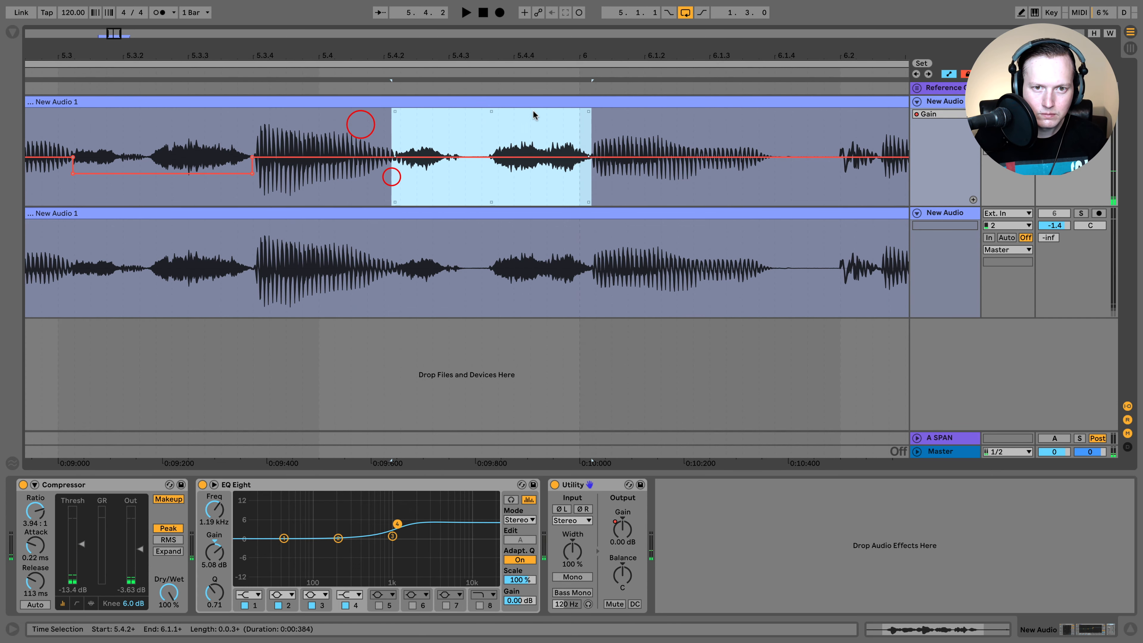
left_click_drag(491, 109, 491, 142)
left_click(368, 119)
key("space")
key("space")
Lower the Gain automation across the sibilant from 6.2.2 to 6.2.3 and across the final one from 6.2.4 to 6.3.3
left_click_drag(450, 176, 520, 177)
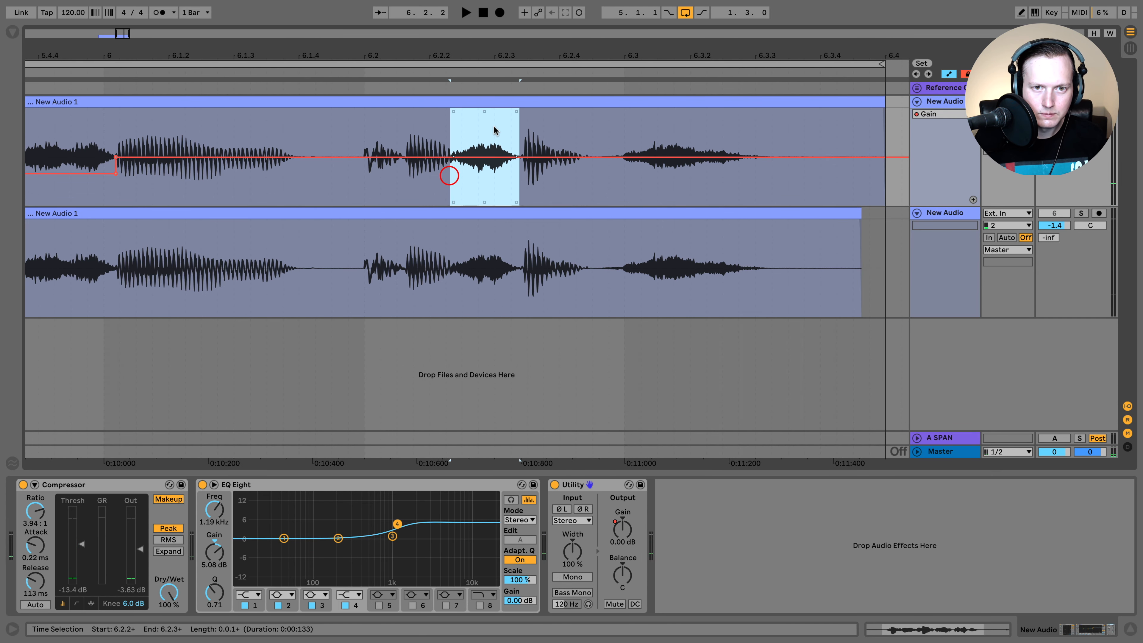
left_click_drag(482, 111, 482, 135)
left_click_drag(586, 171, 786, 172)
left_click_drag(687, 109, 687, 135)
Hide the automation, split the upper clip in the silence just before 6.2, and trim the start of the second piece slightly
left_click(356, 173)
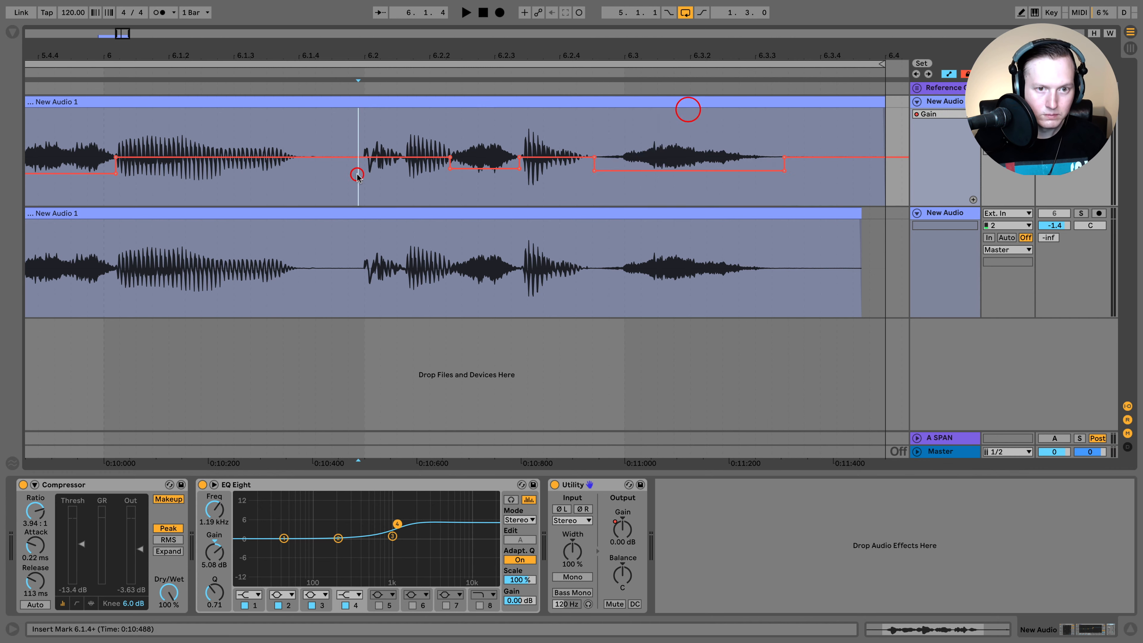
key("a")
key("ctrl+e")
left_click(364, 105)
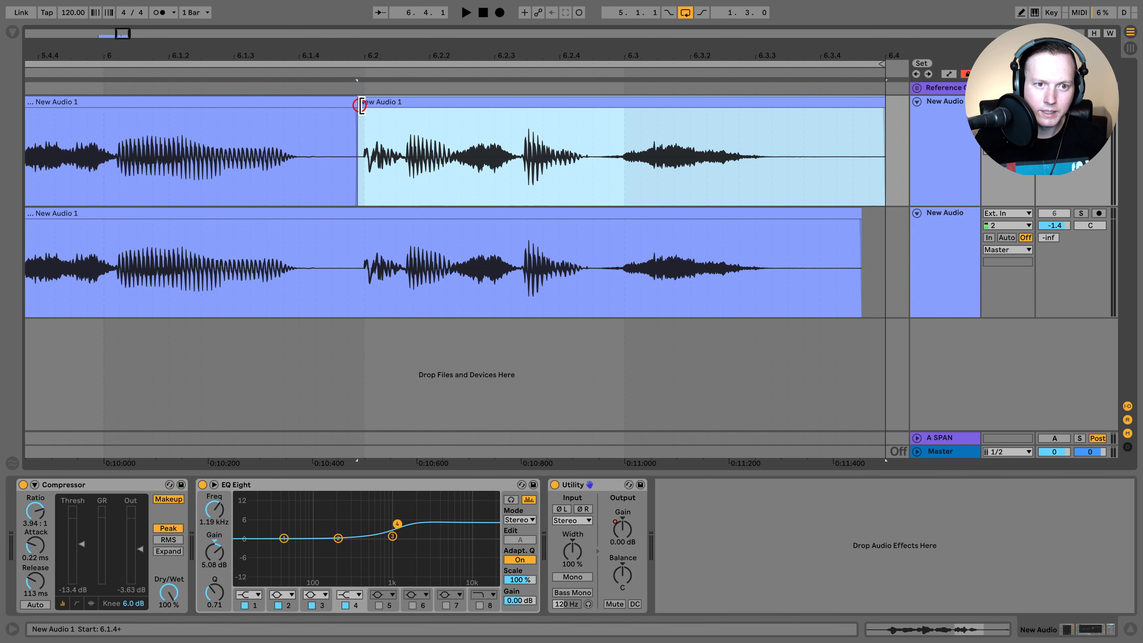
left_click_drag(363, 105, 389, 110)
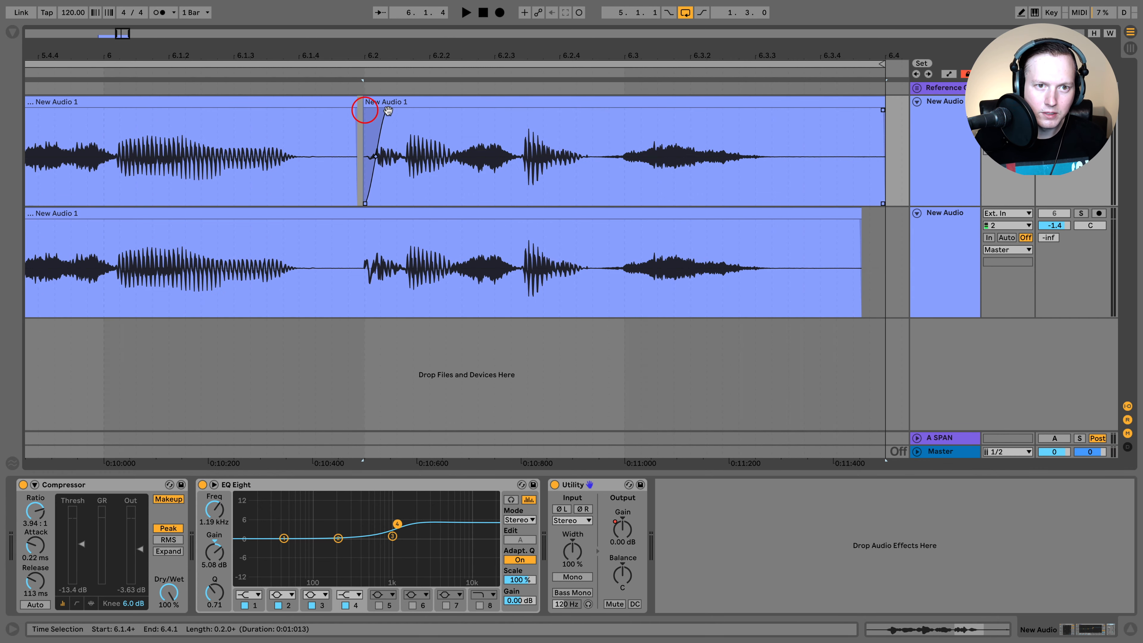
Show the Gain automation again and play the whole phrase from bar 5 to hear the automated de-essing
left_click_drag(377, 56, 378, 42)
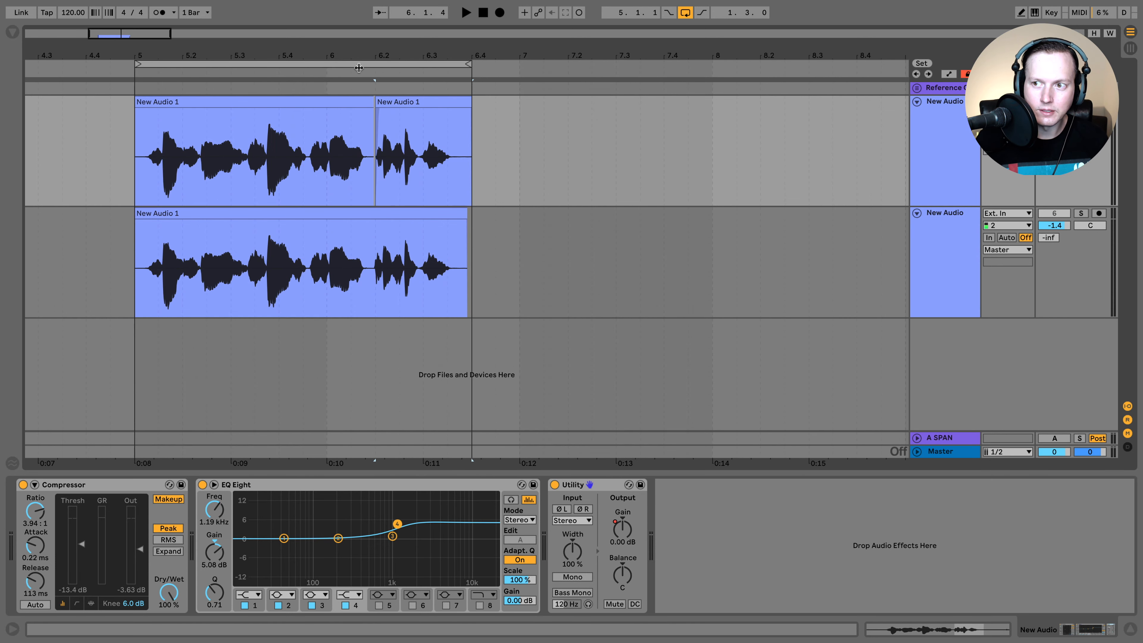
key("a")
left_click(133, 183)
key("space")
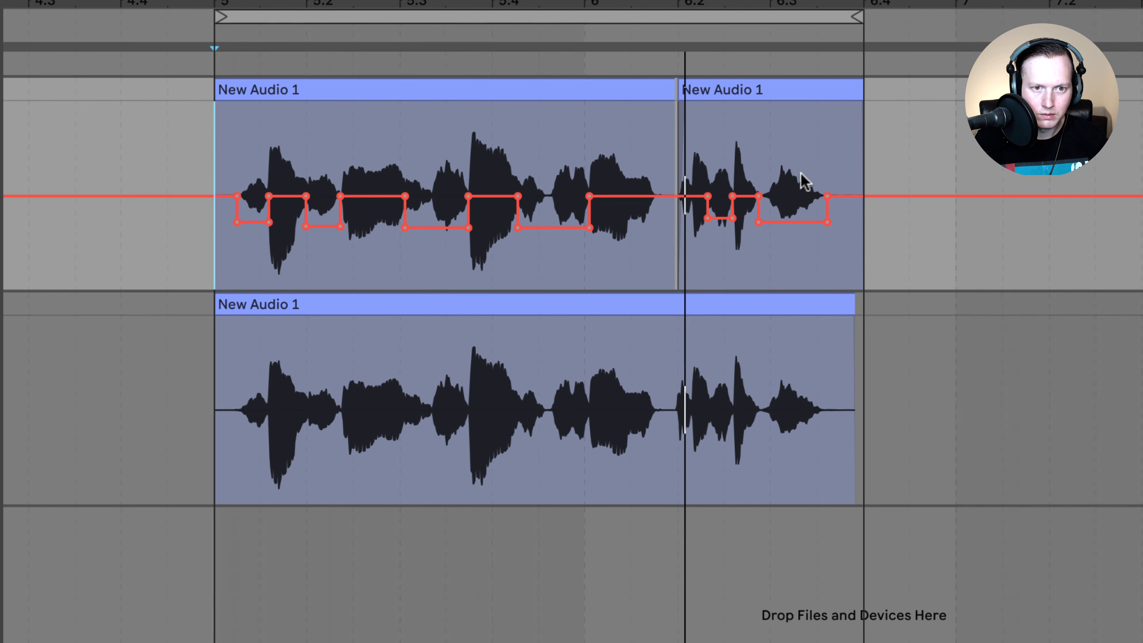
key("space")
left_click(865, 255)
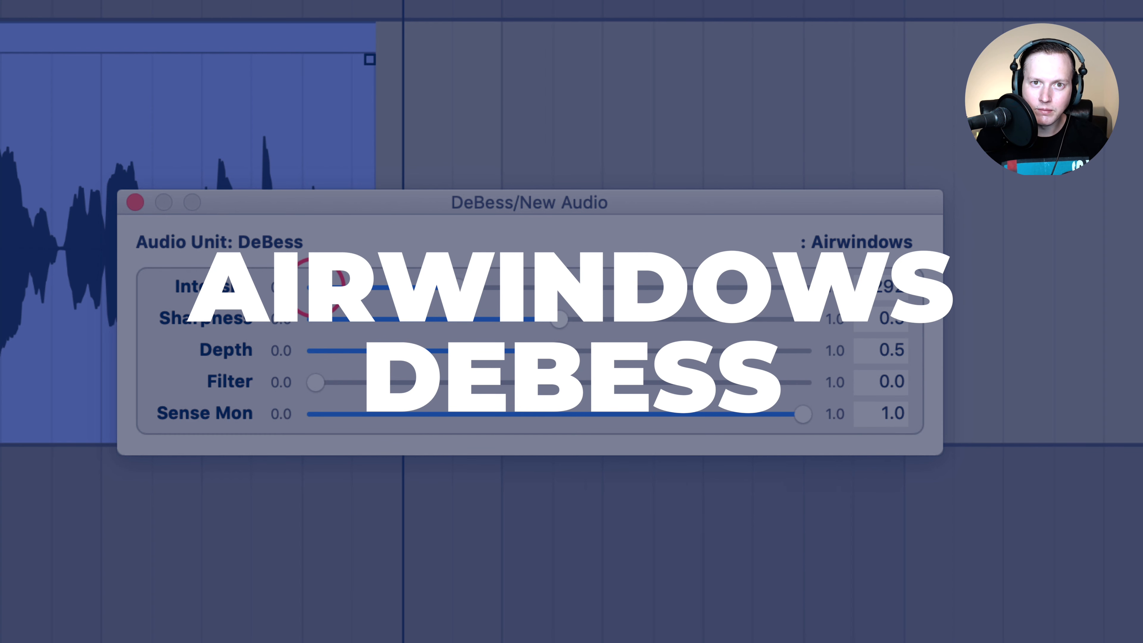
left_click_drag(320, 286, 557, 297)
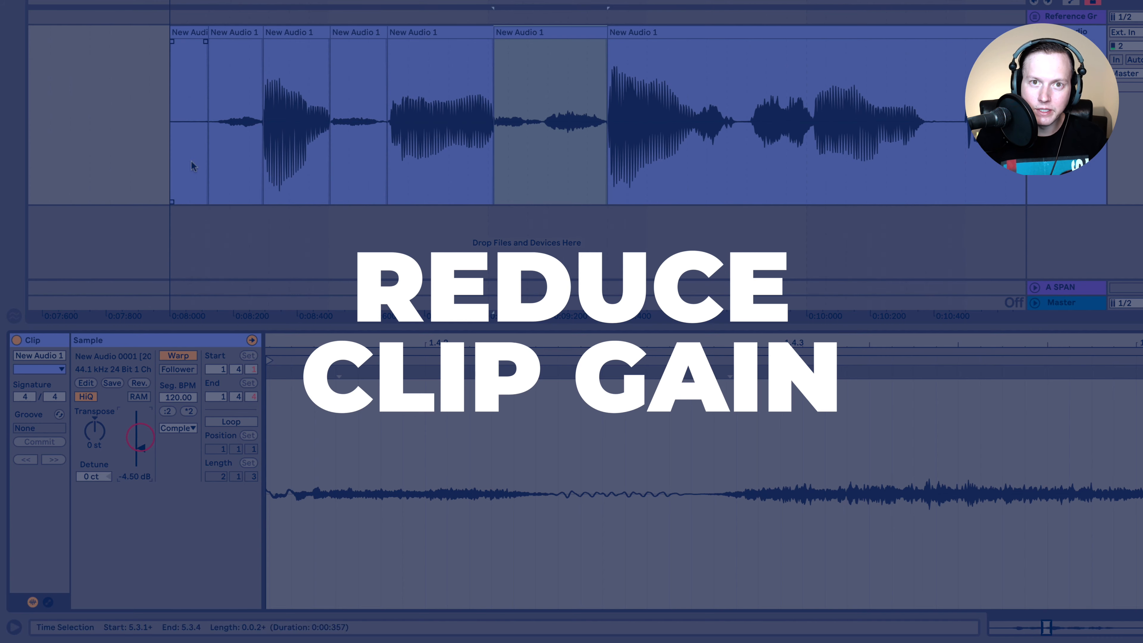
left_click(409, 154)
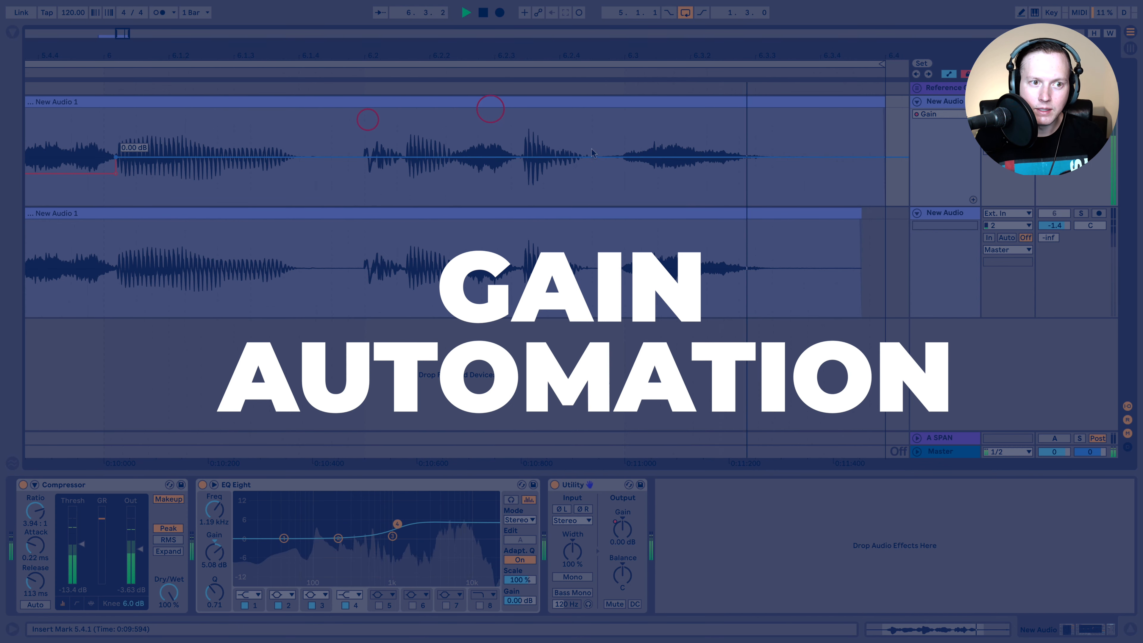
key("space")
left_click_drag(449, 176, 785, 176)
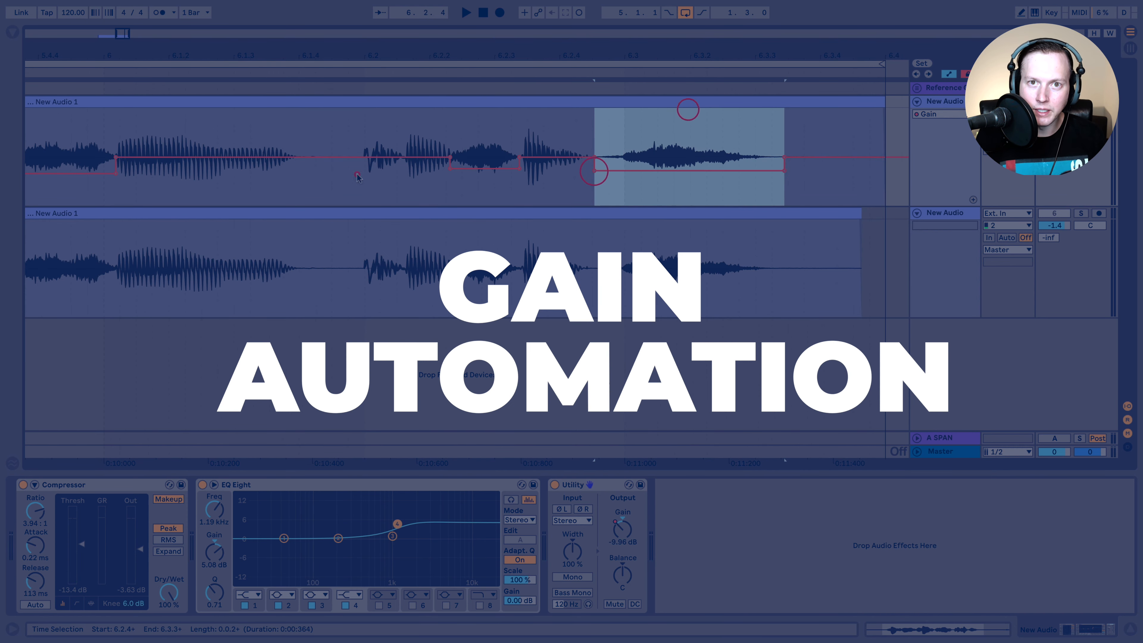